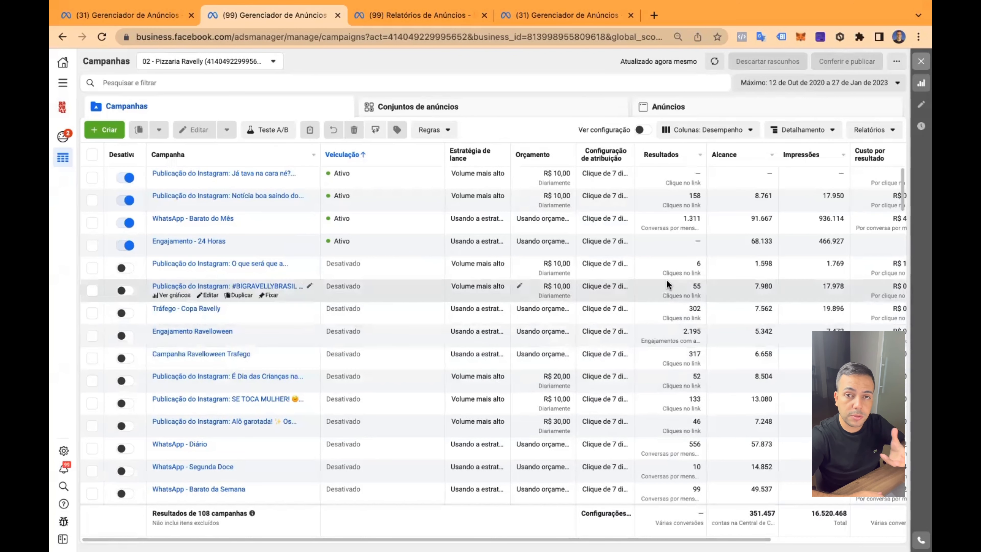
- Sort the campaign list by Resultados in descending order and look over the Custo por resultado and Valor gasto columns
click(806, 82)
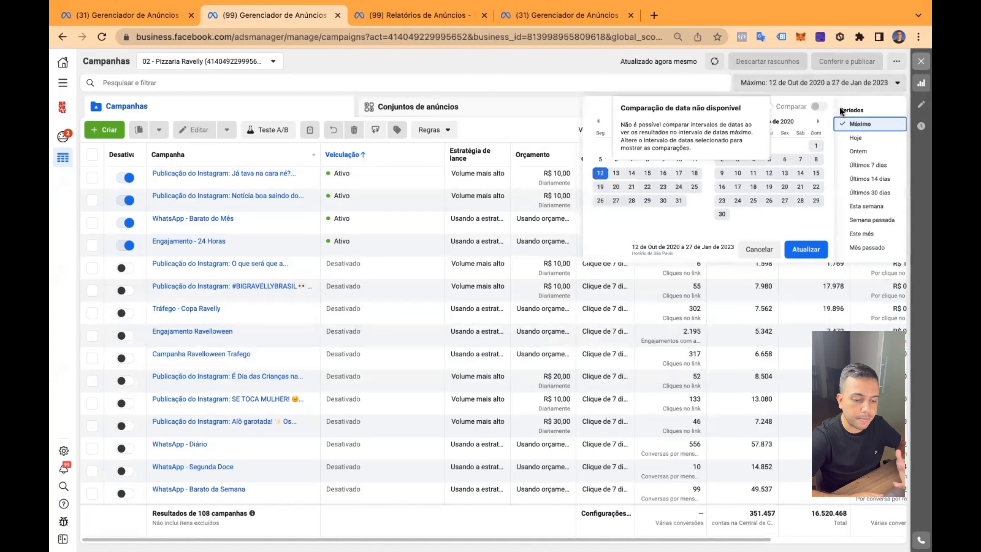
click(514, 65)
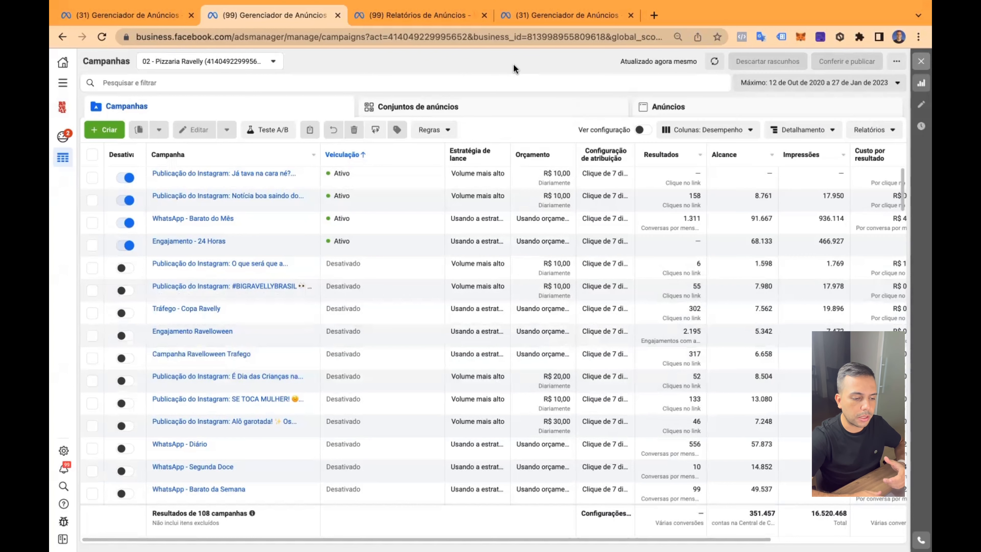
click(683, 161)
scroll(738, 234, right, 2)
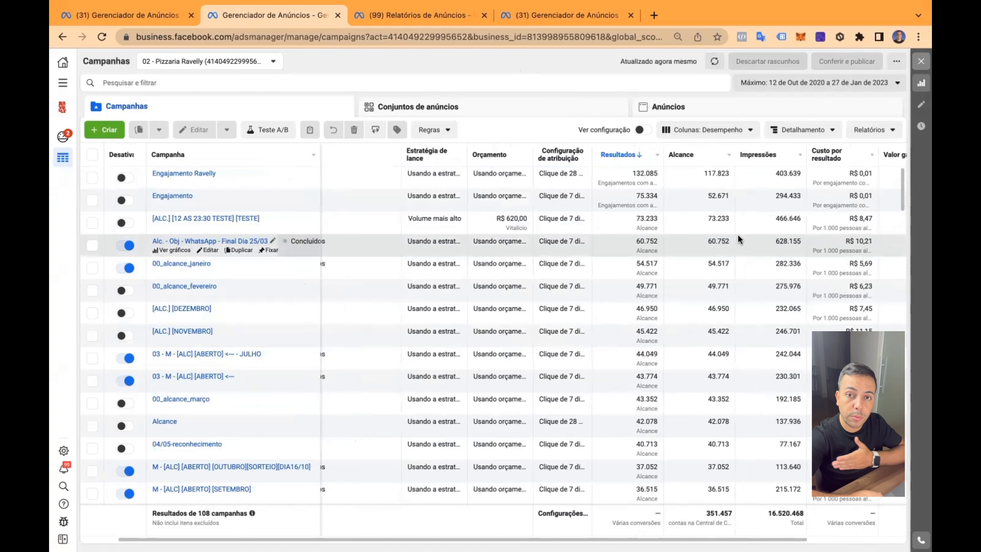
scroll(739, 234, right, 3)
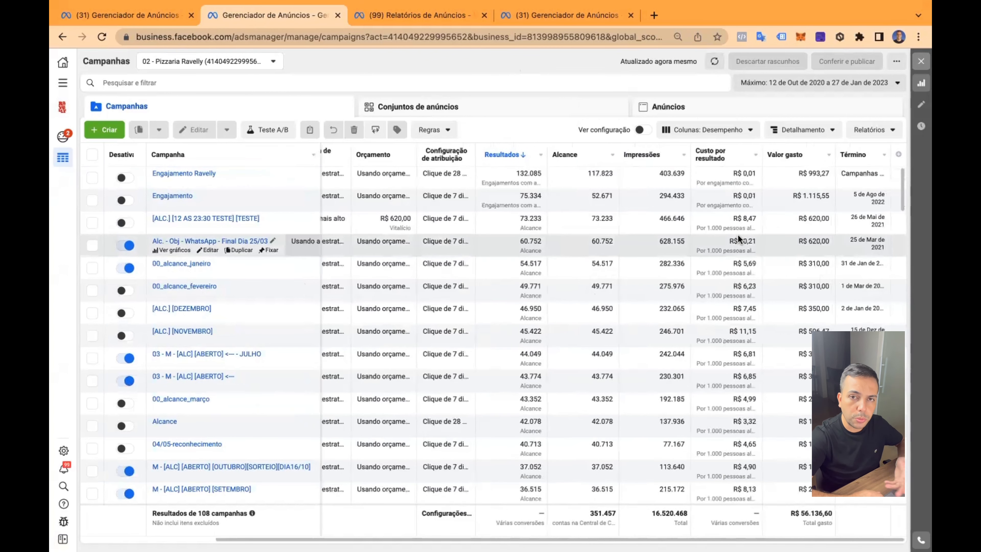
mouse_move(500, 170)
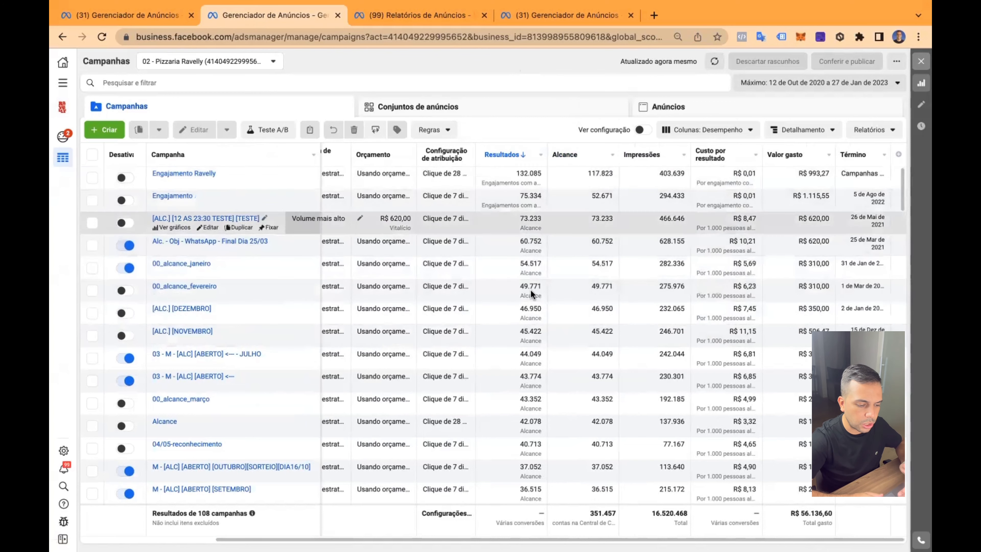
scroll(532, 349, down, 6)
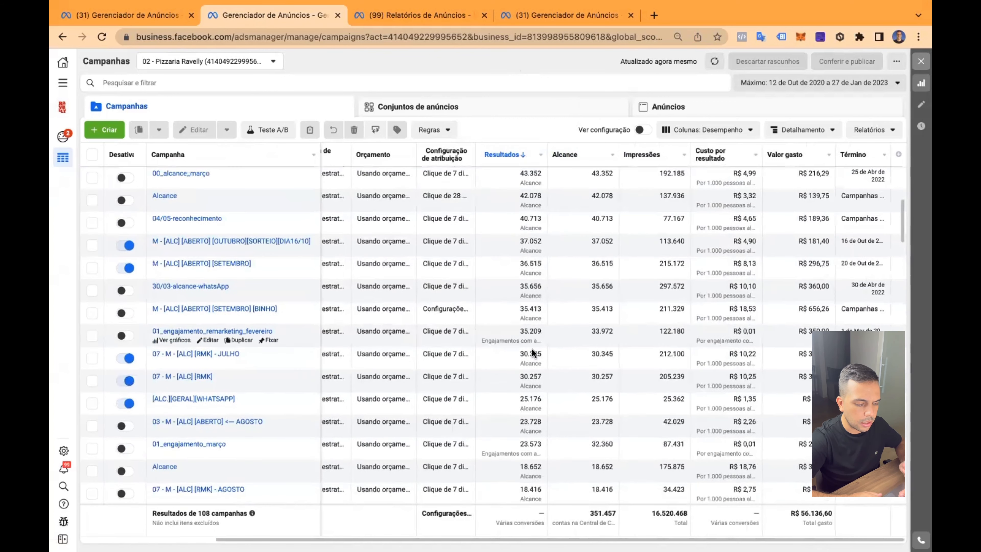
scroll(532, 349, up, 6)
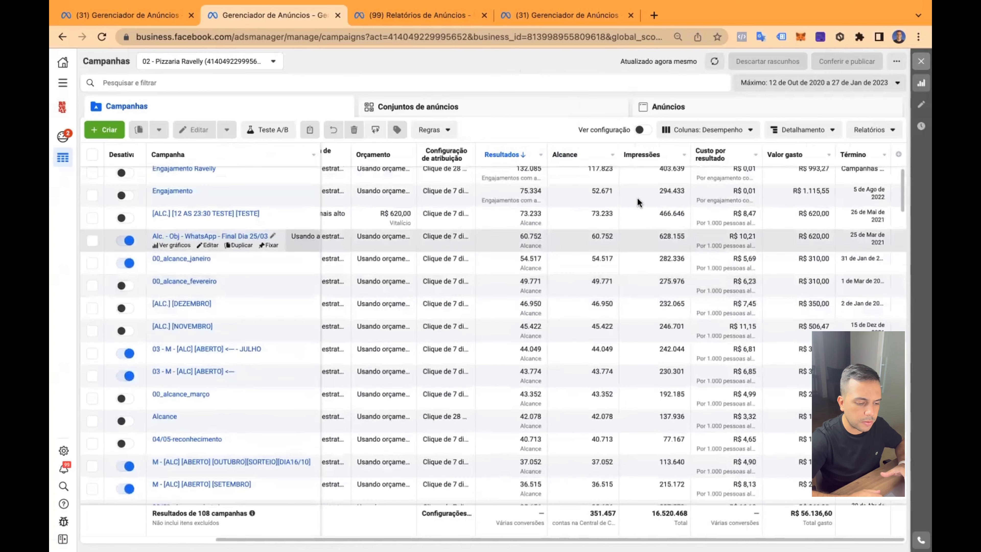
- Switch the campaign table's columns to the Desempenho e cliques preset
click(707, 130)
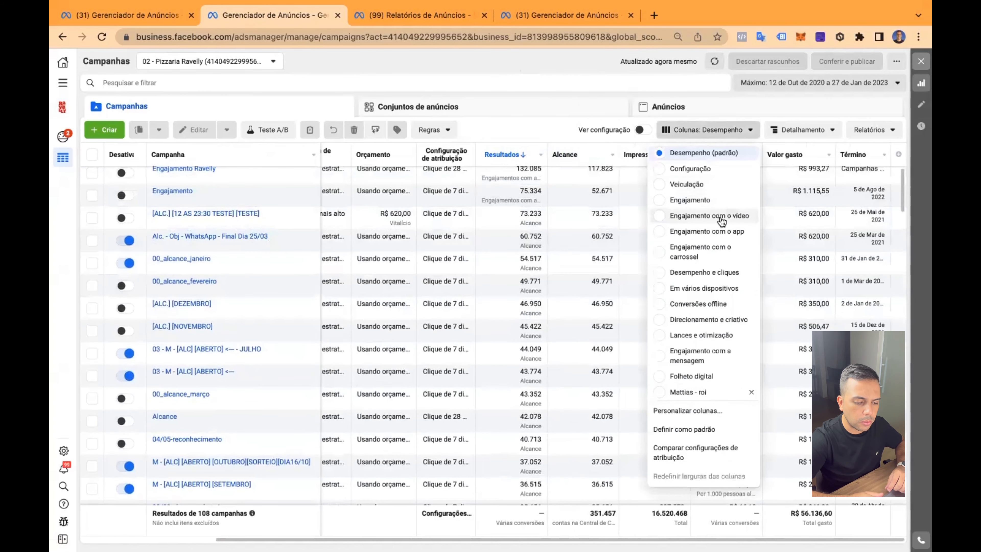
click(705, 275)
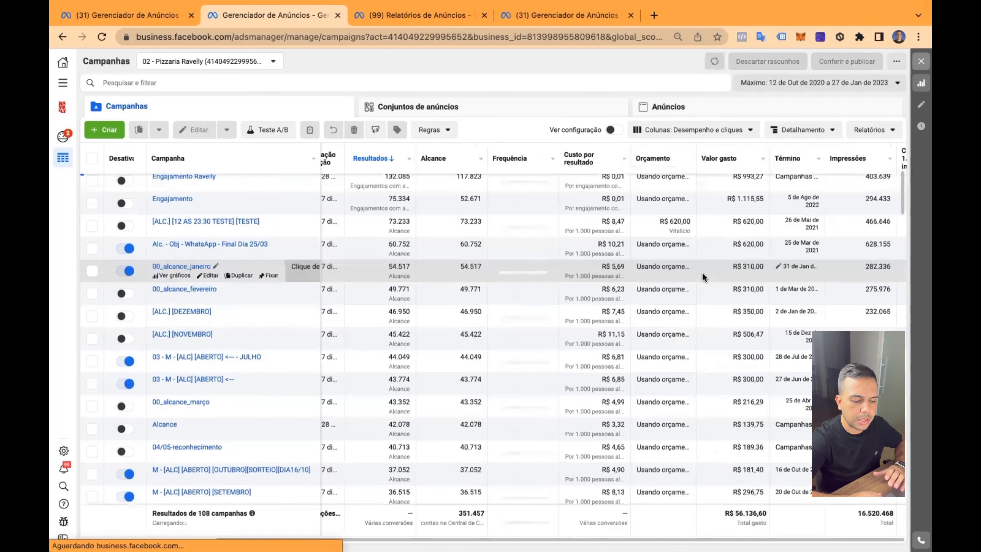
click(734, 133)
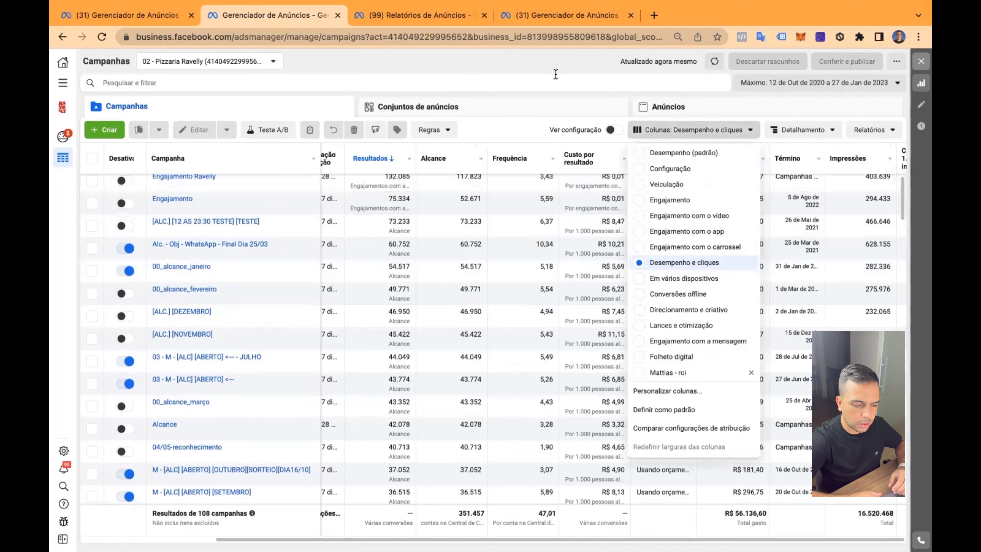
click(714, 268)
- Examine the campaigns' Custo por resultado, Orçamento, Valor gasto and Término columns
scroll(573, 268, right, 2)
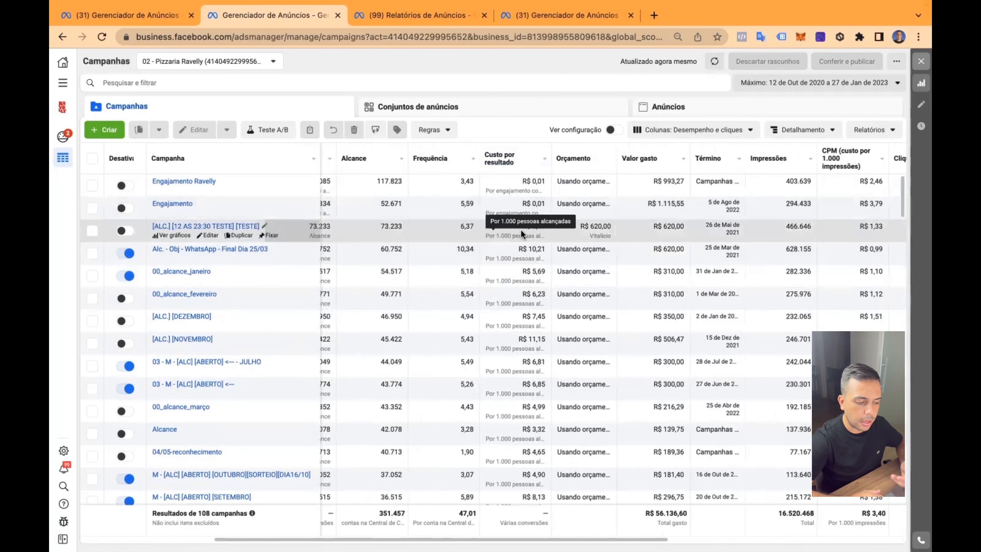
scroll(511, 233, left, 2)
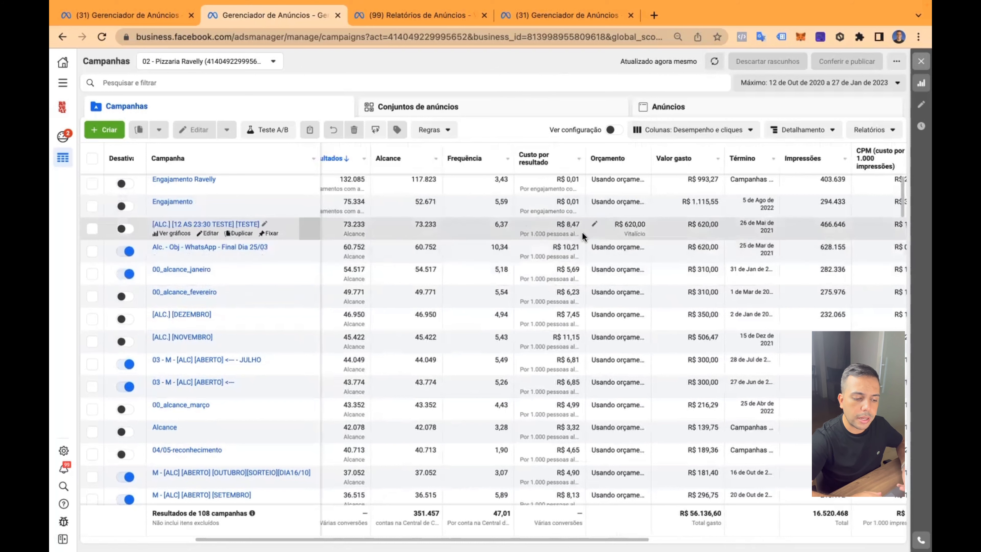
scroll(645, 228, right, 2)
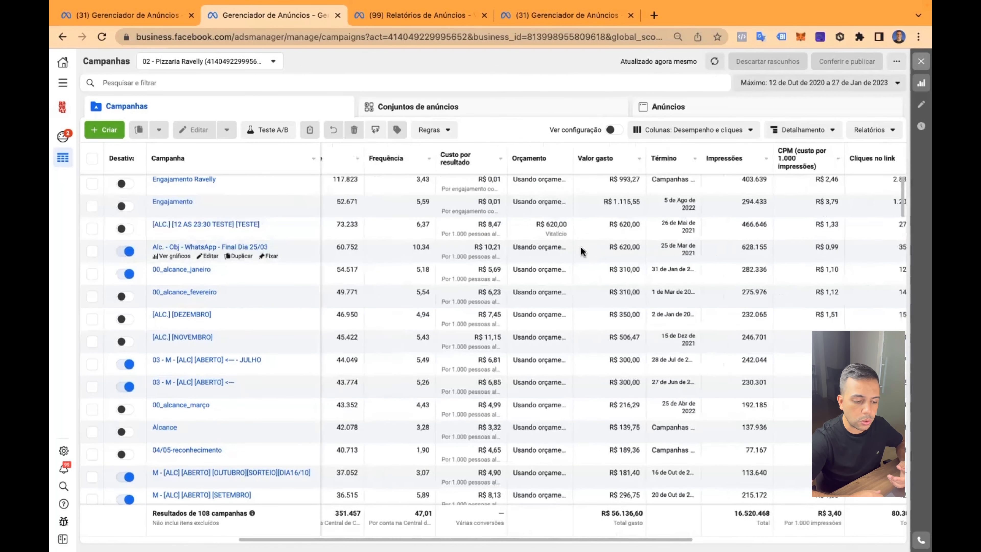
scroll(581, 247, right, 2)
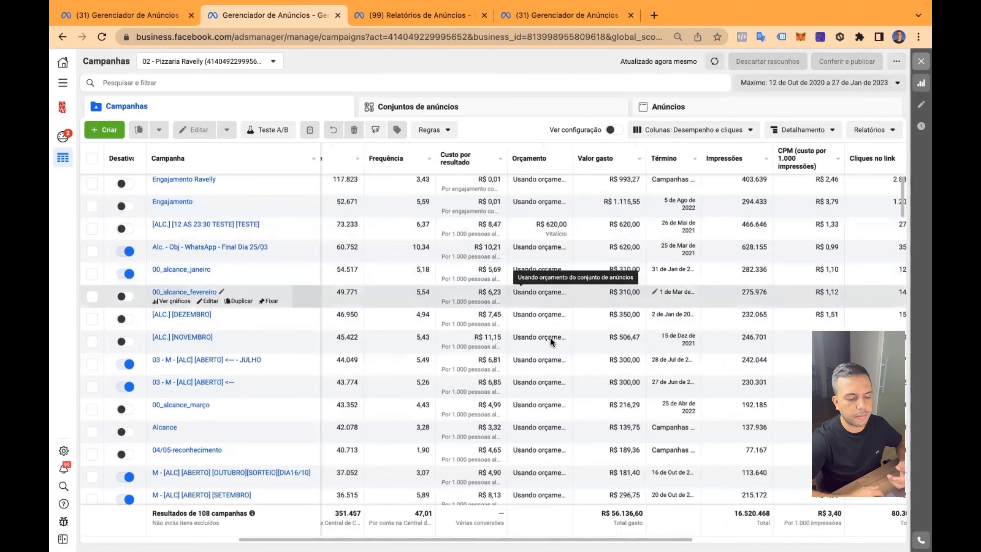
scroll(552, 347, right, 1)
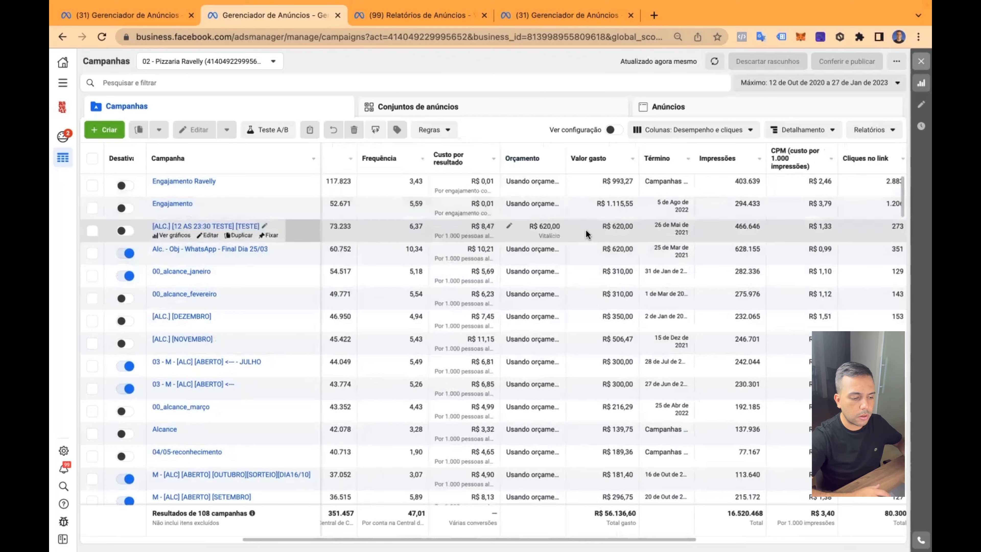
scroll(615, 218, right, 2)
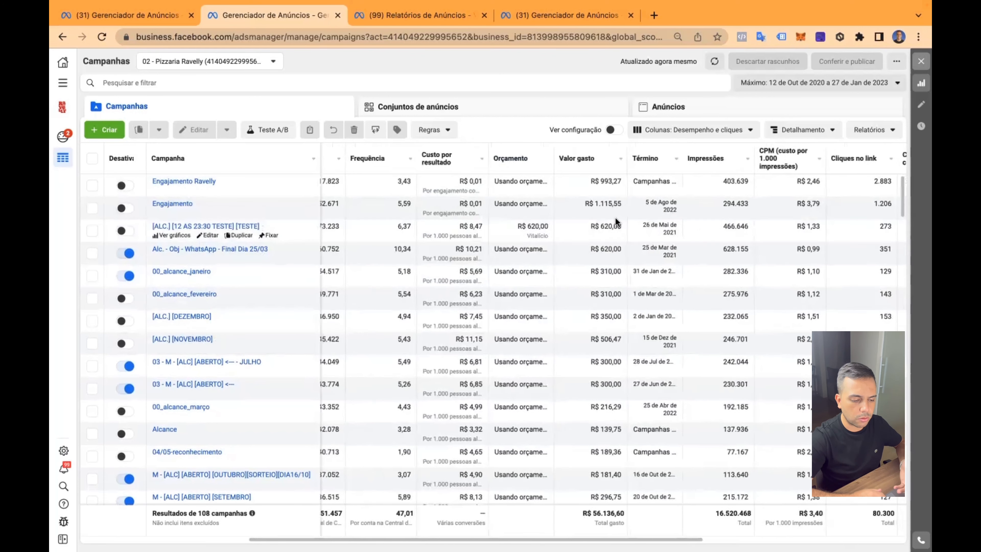
scroll(615, 218, right, 5)
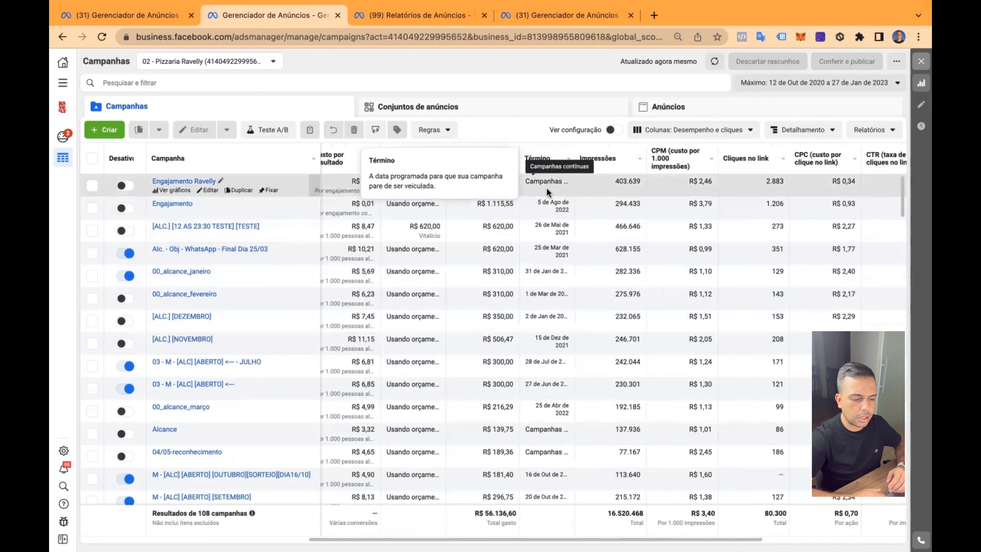
scroll(624, 190, right, 6)
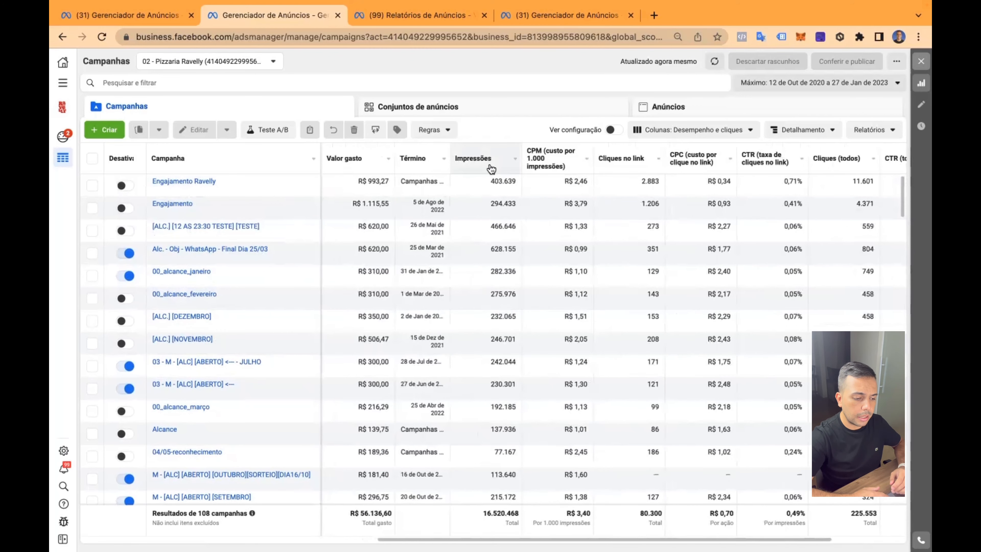
- Compare the campaigns' Alcance and Frequência with their Impressões
scroll(491, 170, left, 15)
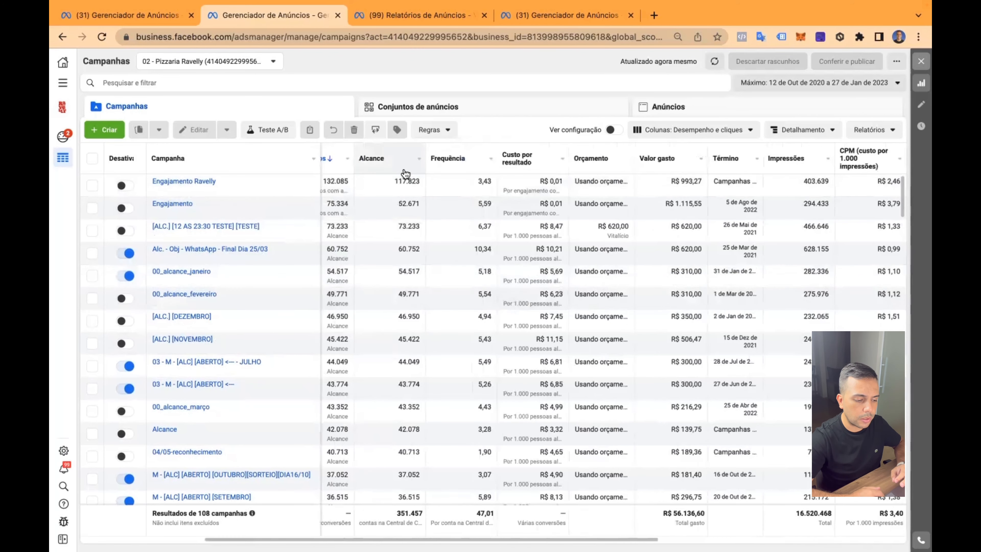
scroll(750, 162, right, 2)
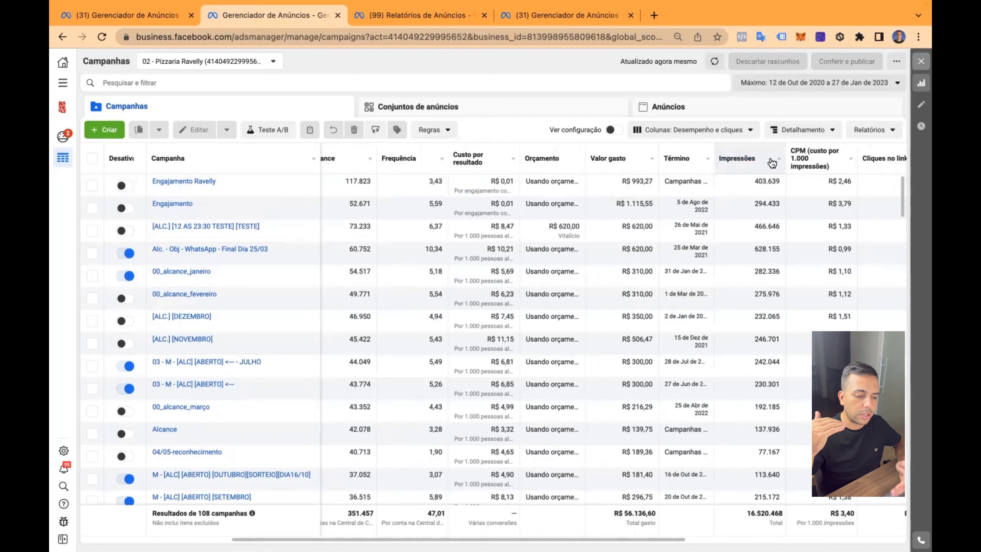
scroll(772, 163, left, 5)
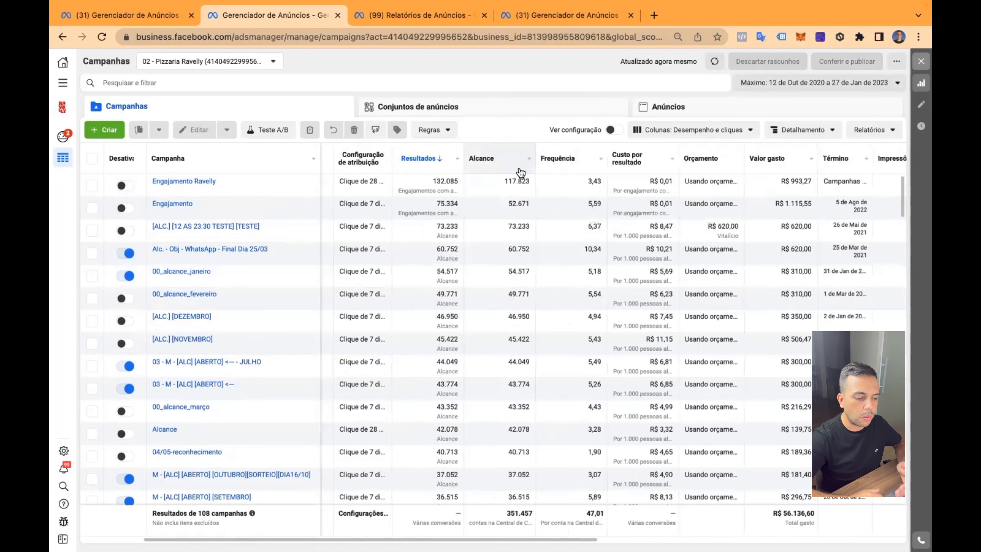
scroll(521, 172, right, 3)
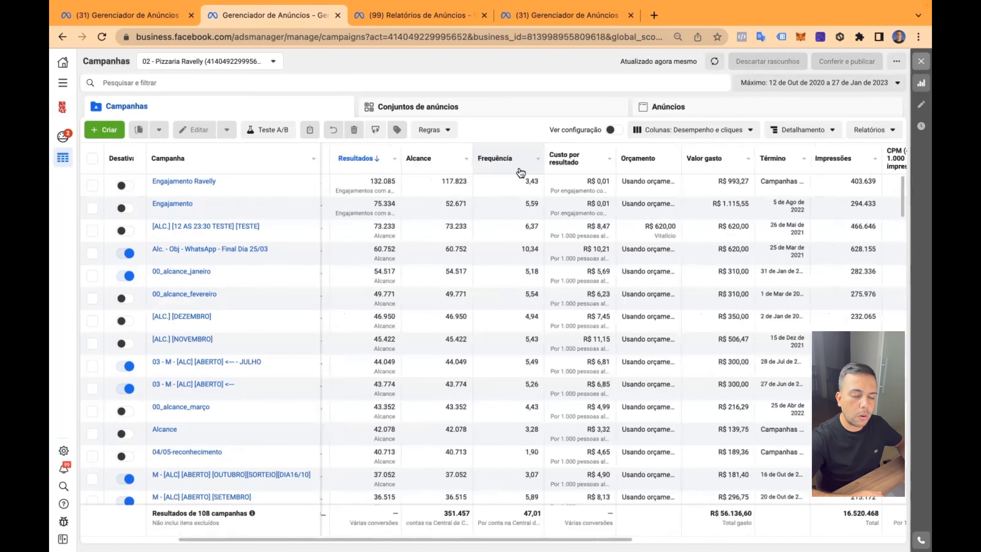
scroll(446, 184, right, 4)
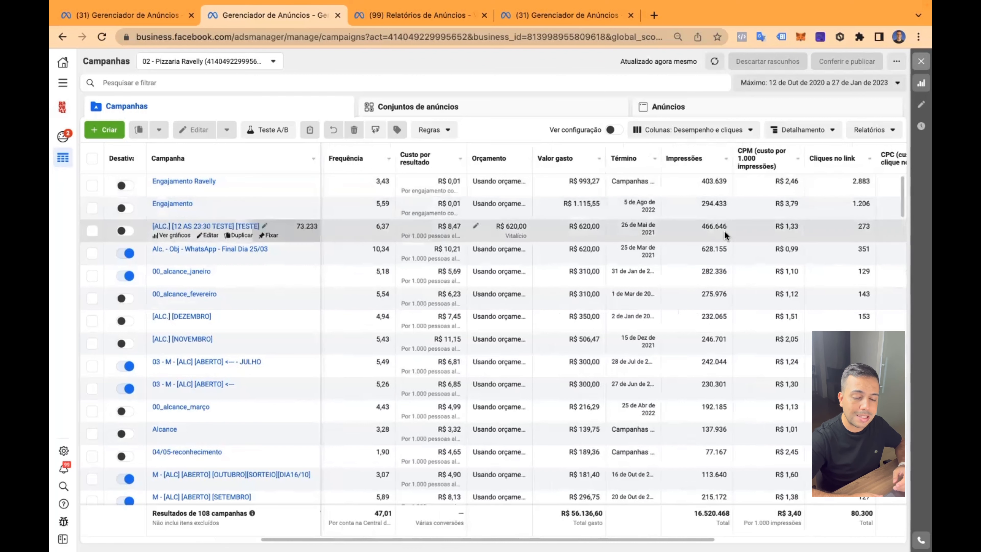
scroll(484, 186, left, 1)
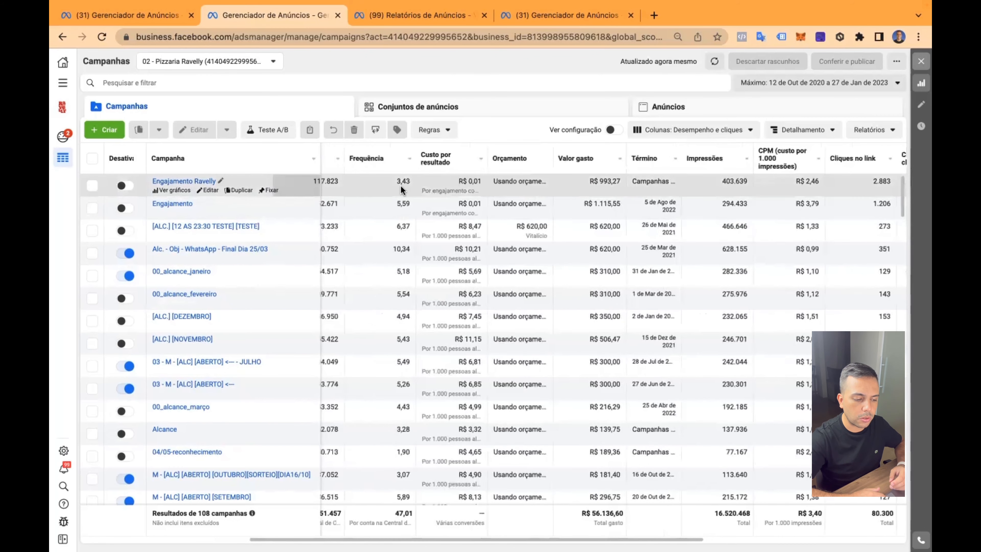
scroll(401, 186, left, 2)
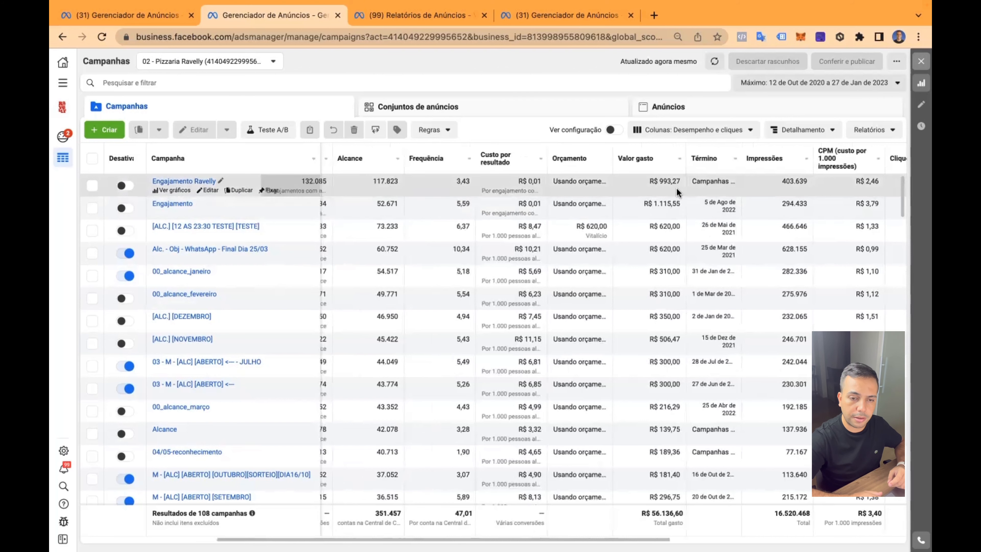
scroll(798, 181, right, 2)
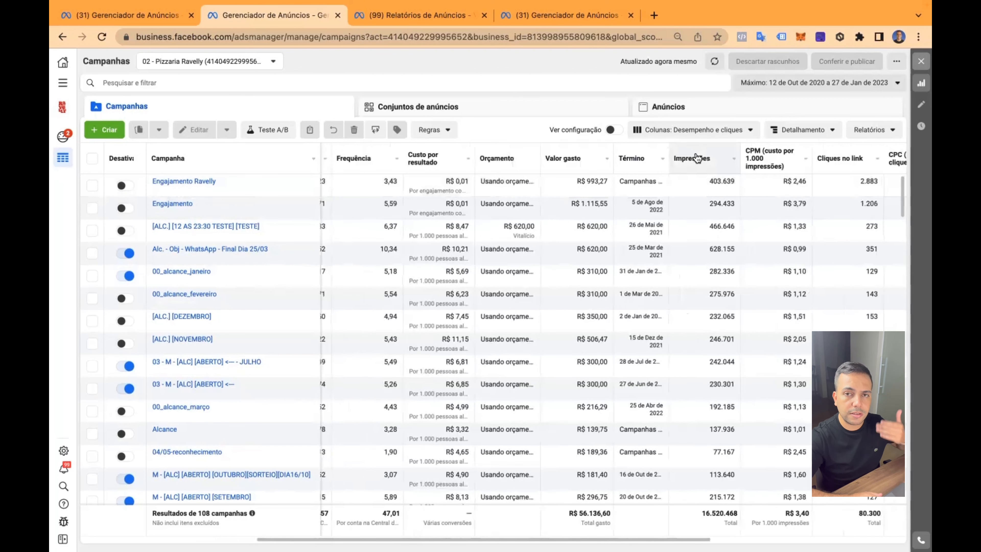
scroll(661, 196, left, 2)
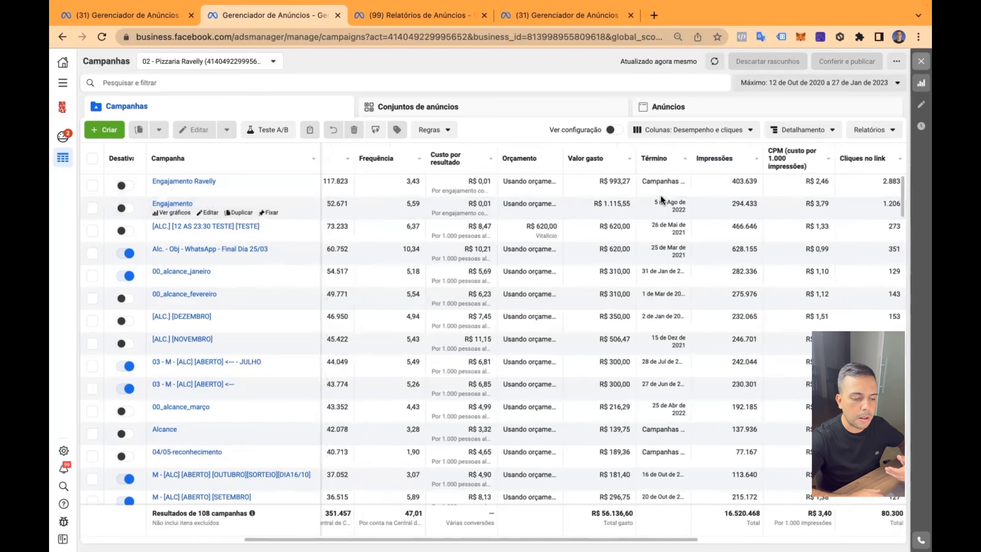
scroll(419, 177, left, 1)
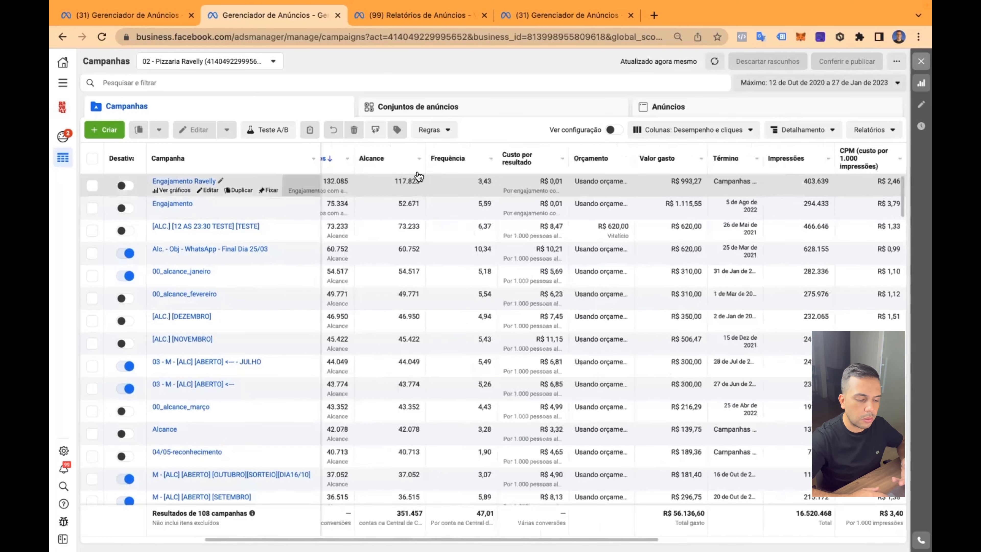
- Examine the campaigns' CPM, Cliques no link, CPC and CTR columns
scroll(419, 177, right, 6)
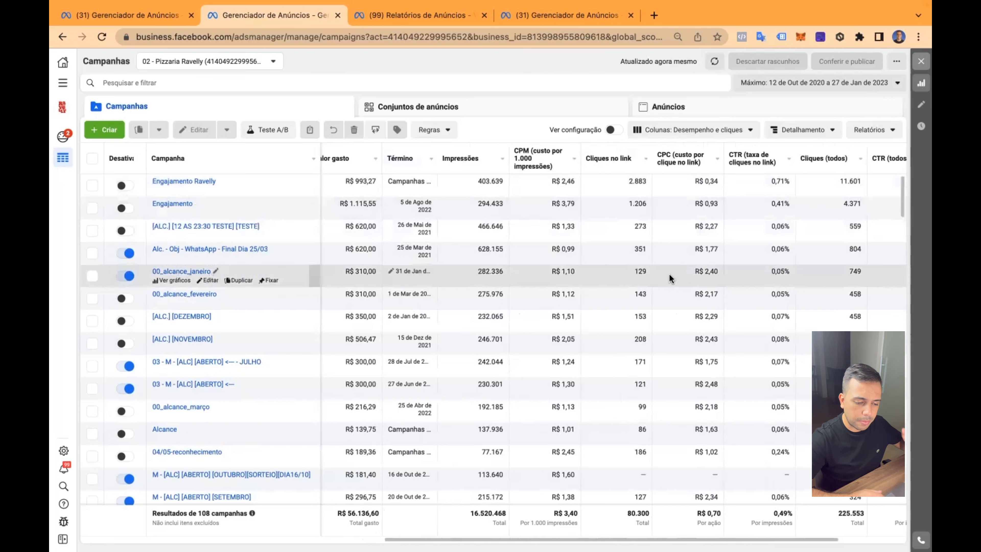
mouse_move(672, 157)
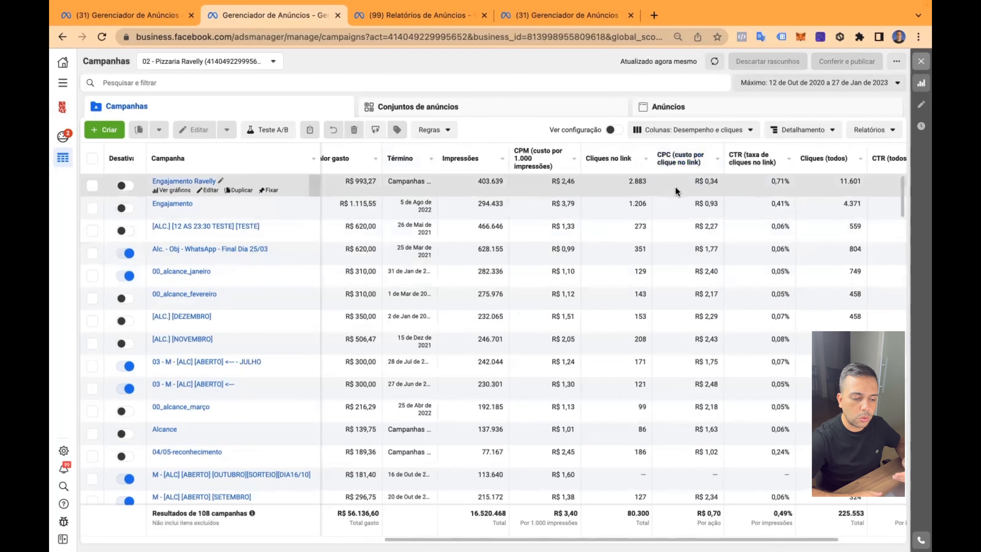
scroll(675, 187, right, 3)
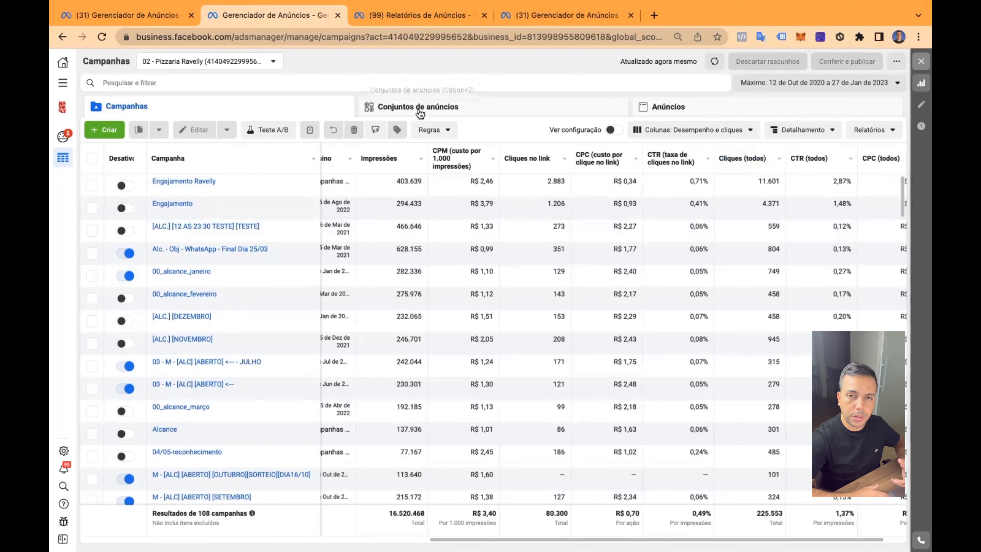
- Look over the click metrics at ad set level and at ad level, and return to the campaign level
click(469, 108)
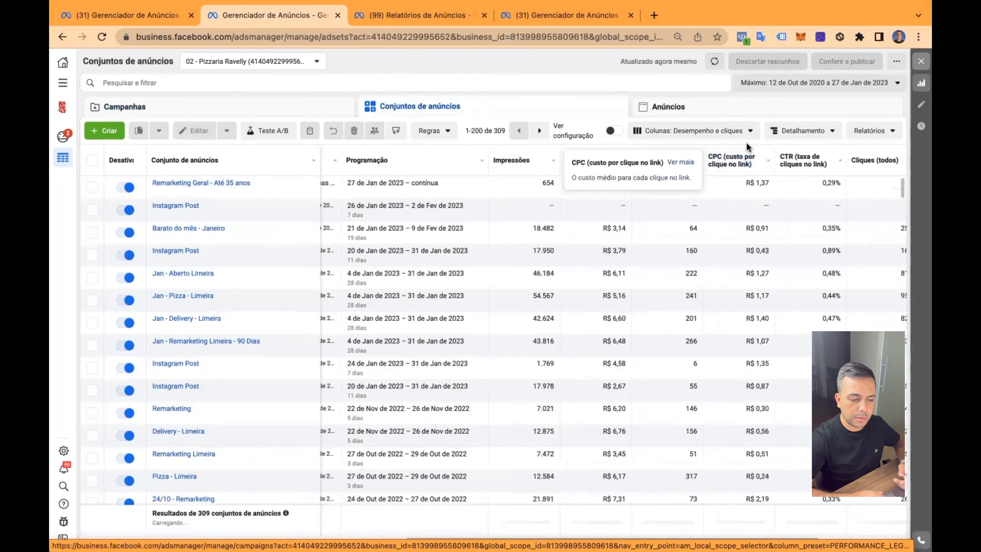
click(732, 109)
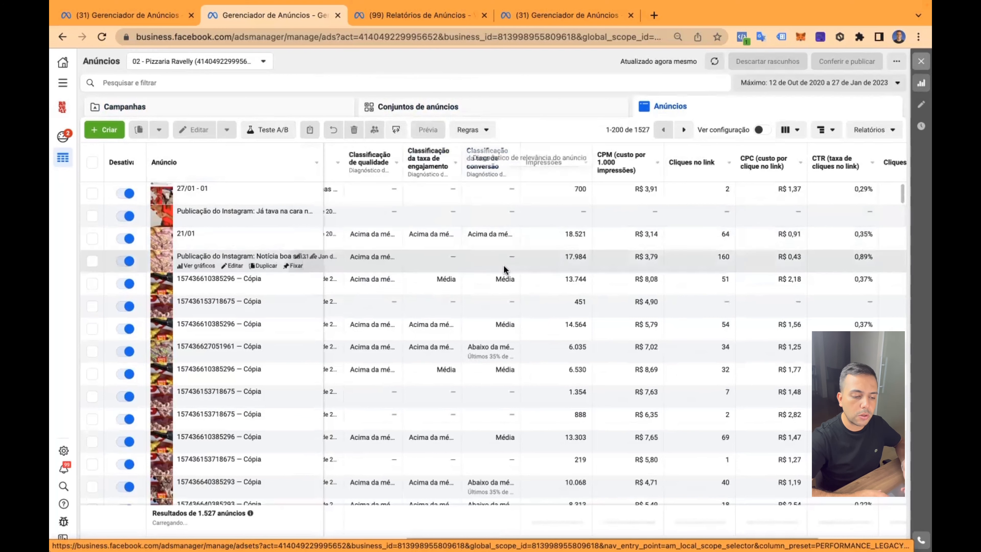
mouse_move(580, 168)
mouse_move(698, 167)
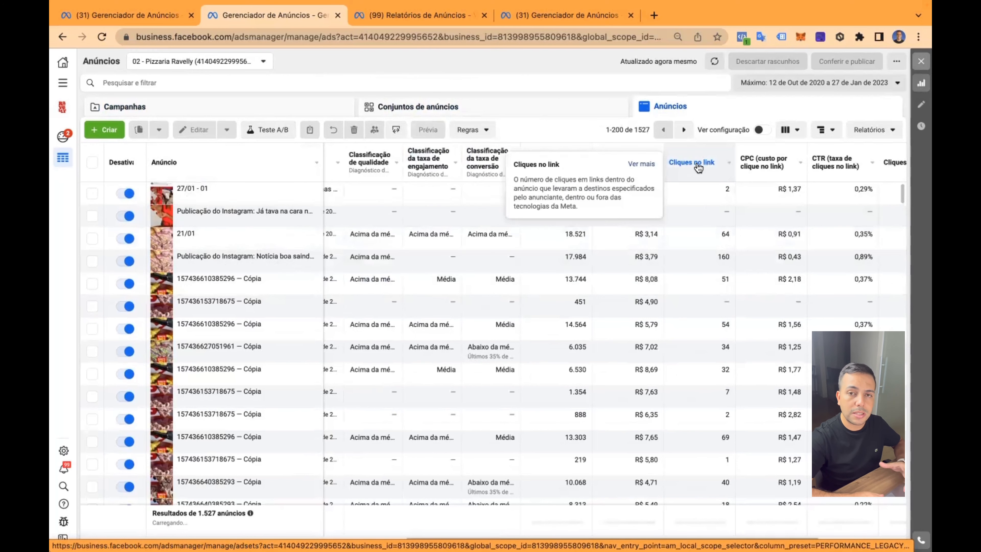
click(245, 103)
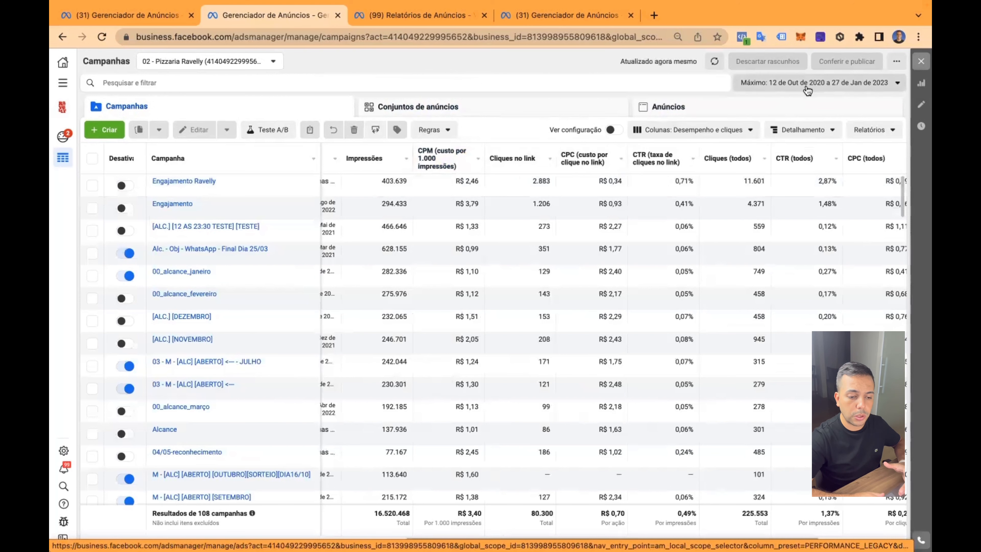
- Examine the campaigns' CTR, Cliques (todos) and CPC (todos) columns and view the list of available column presets
scroll(826, 218, right, 1)
mouse_move(639, 166)
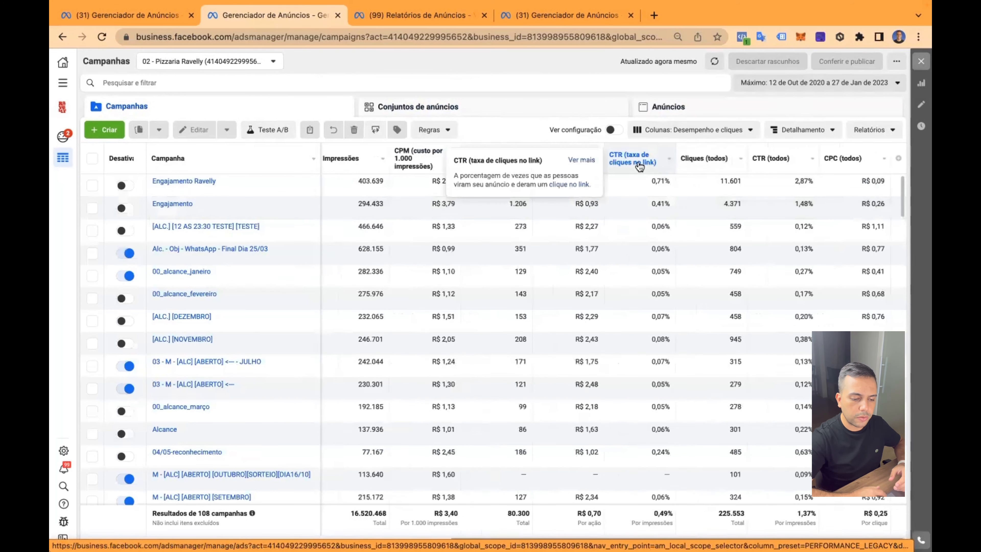
mouse_move(709, 163)
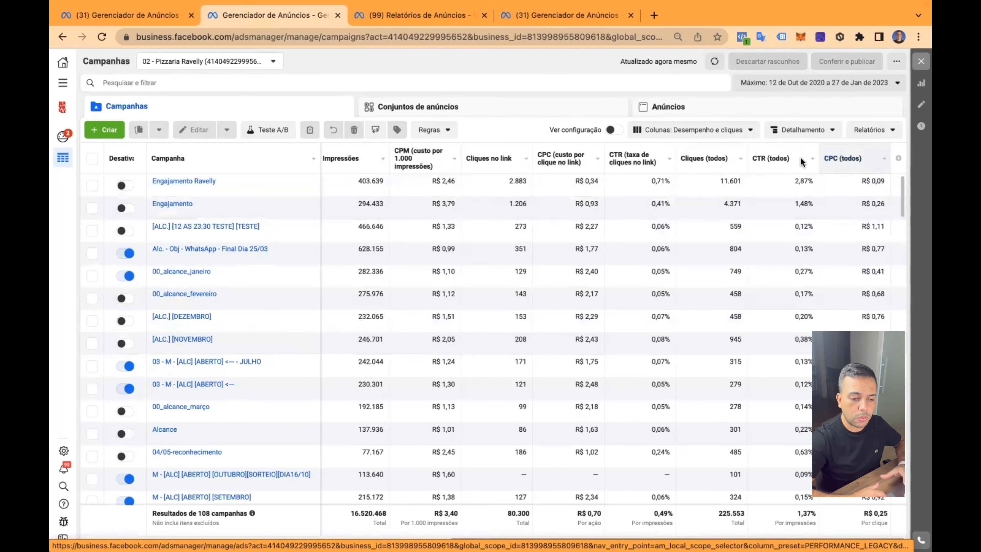
click(744, 136)
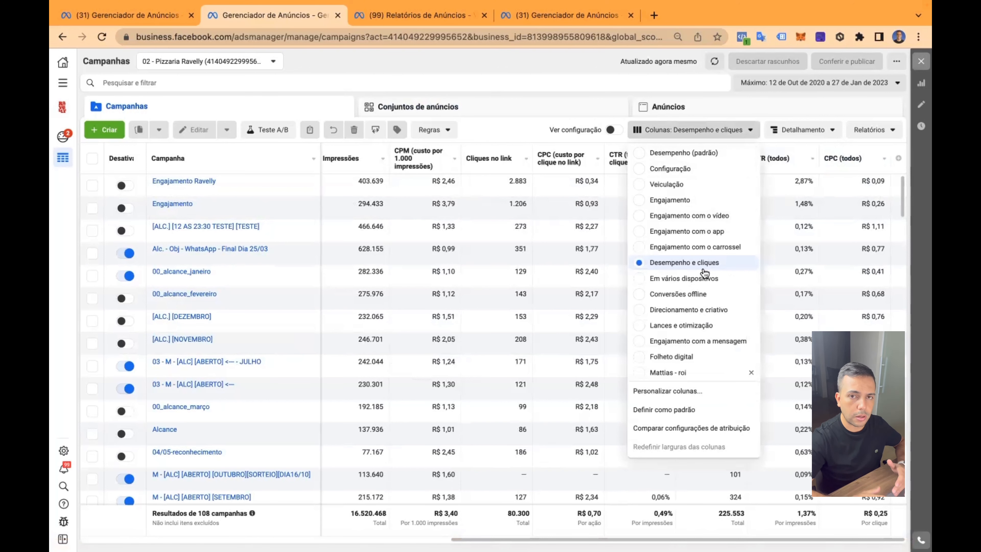
click(512, 65)
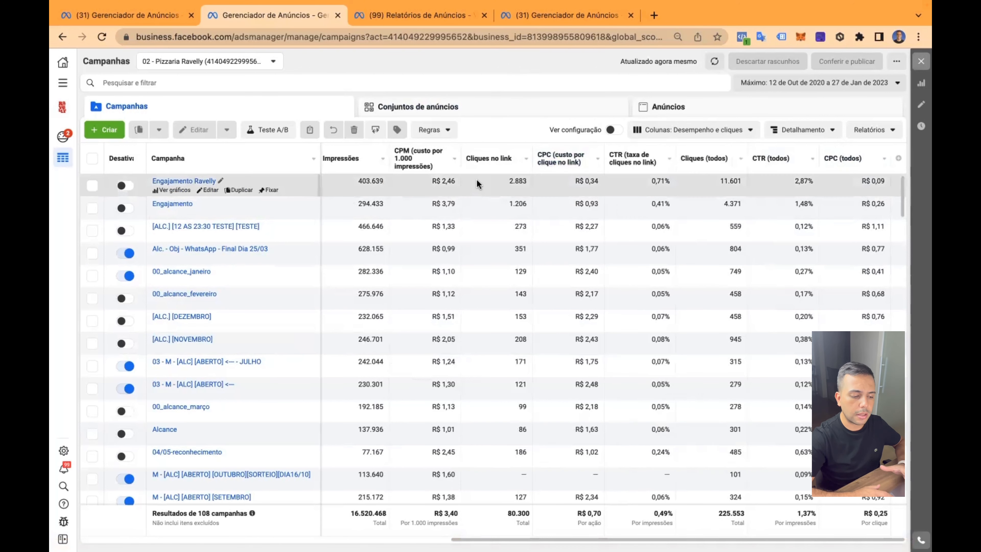
scroll(477, 180, left, 2)
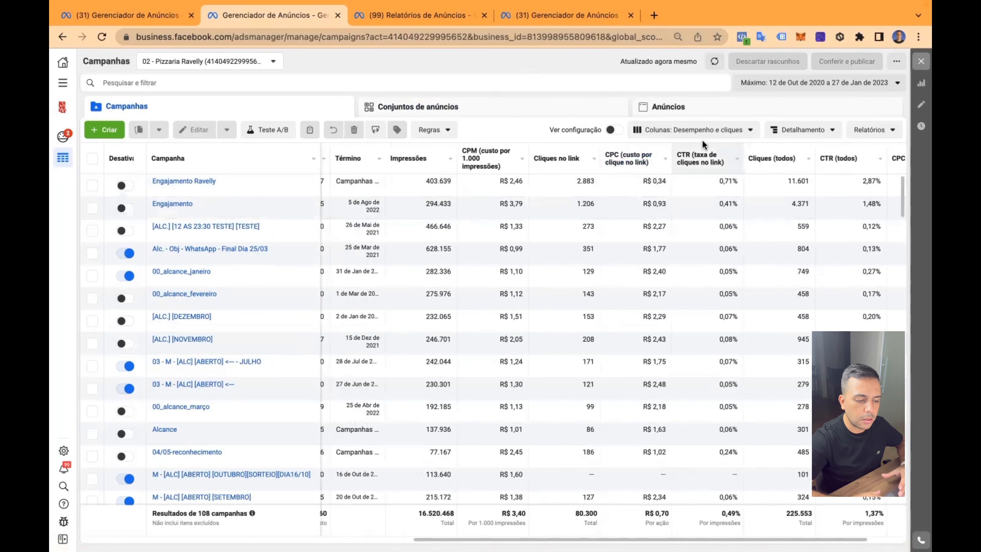
- Apply the saved custom ROI column preset and sort the campaigns by Visualizações da página de destino in descending order
click(711, 136)
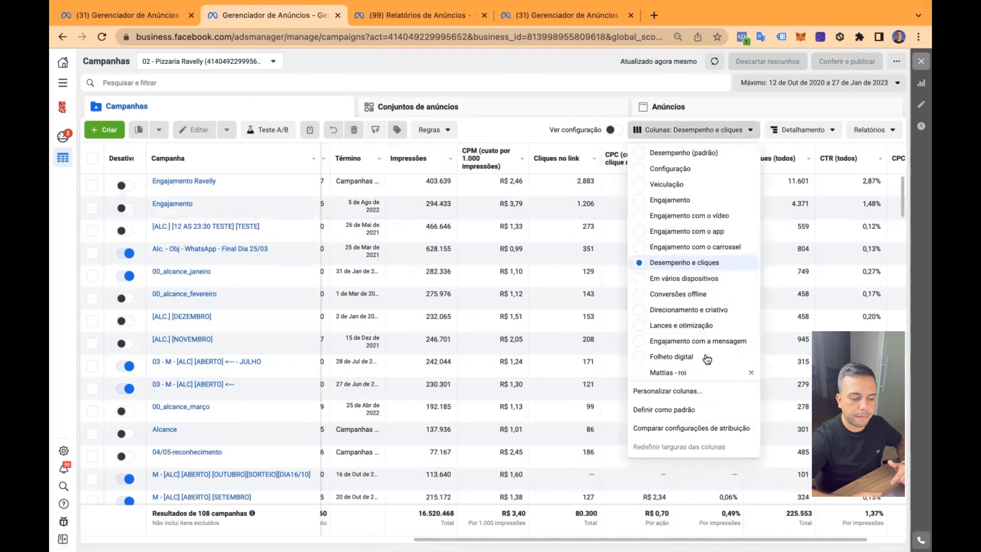
click(702, 375)
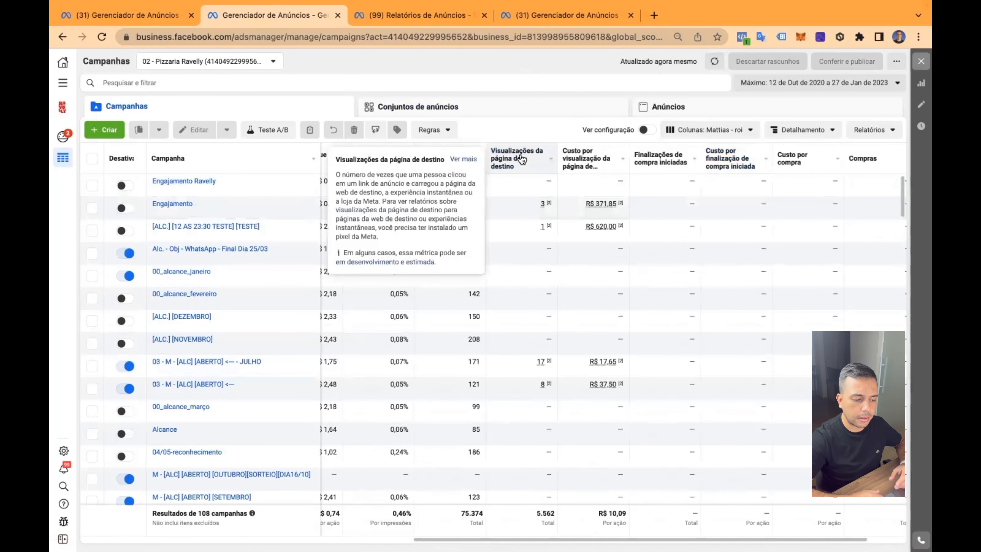
click(542, 159)
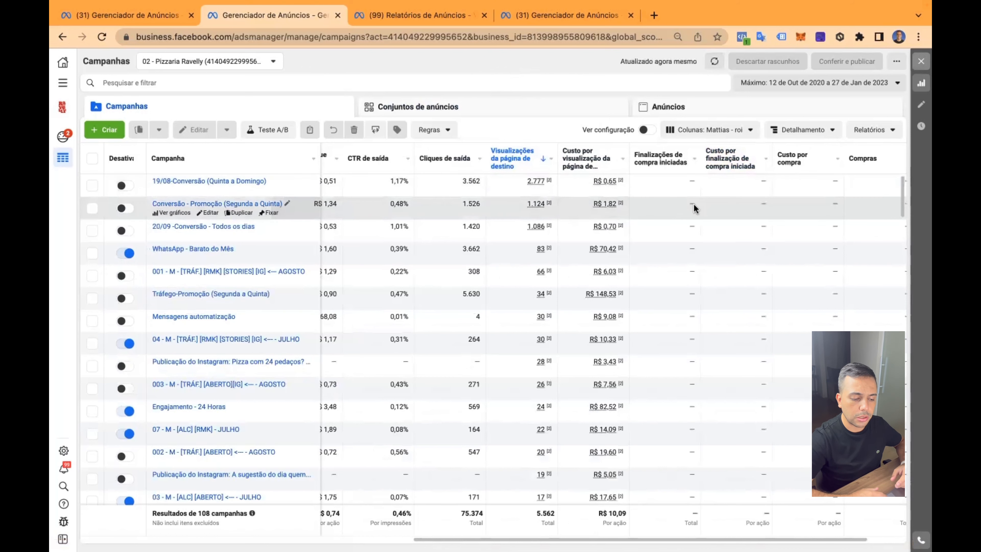
- Search the column customization dialog for COMPRAS metrics and close it without applying changes
click(754, 133)
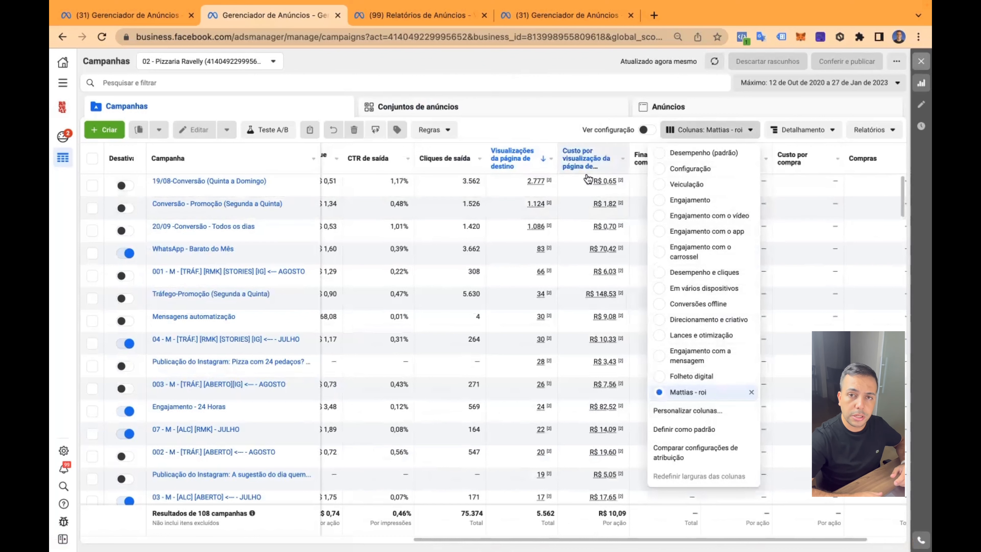
click(700, 411)
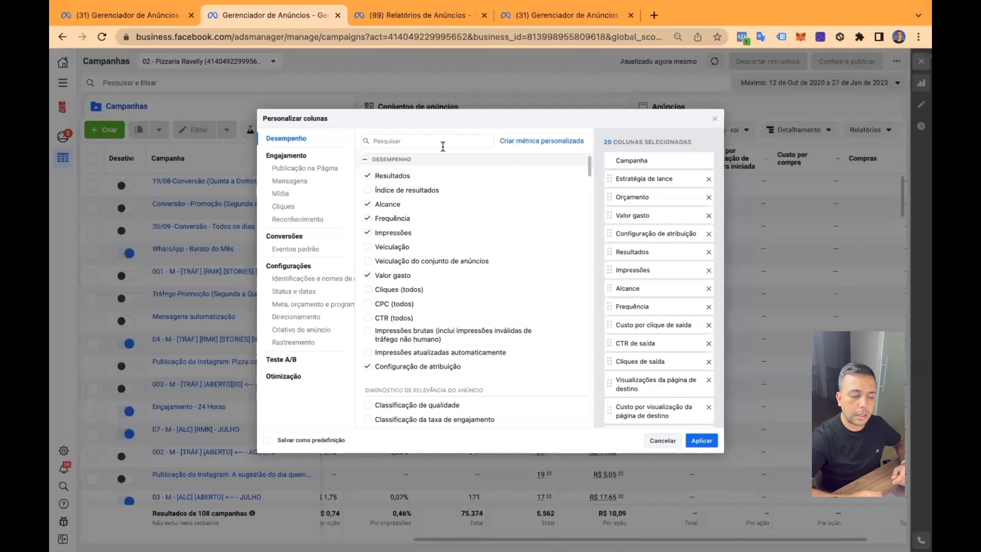
click(443, 145)
text(COMPRAS)
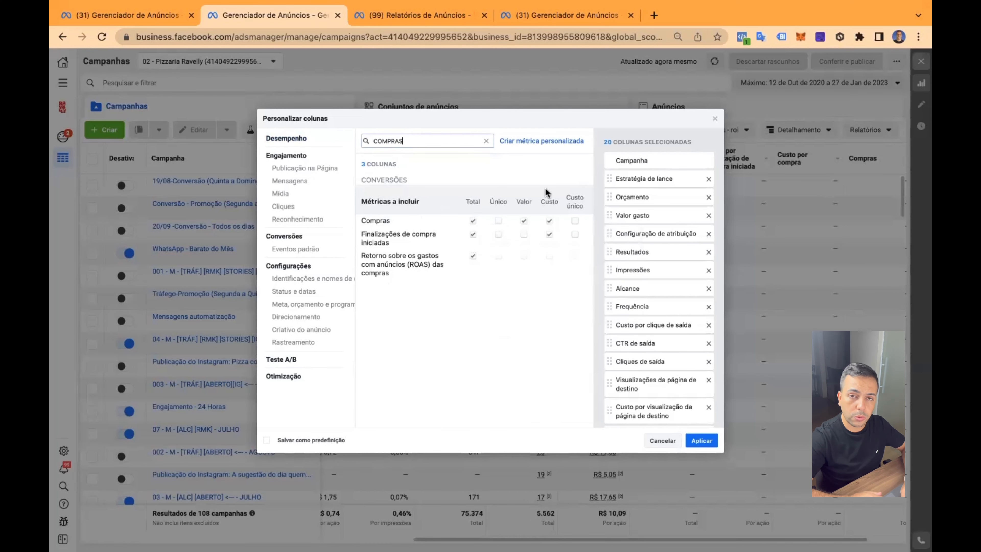
click(714, 119)
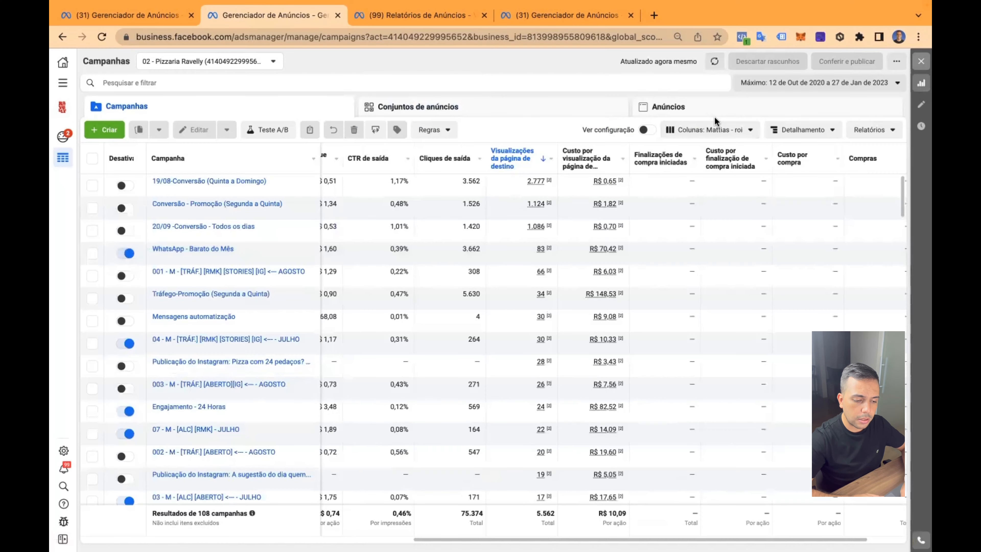
- Look through the performance, engagement, conversion and configuration metrics available in Personalizar colunas, and close the dialog without changes
click(710, 133)
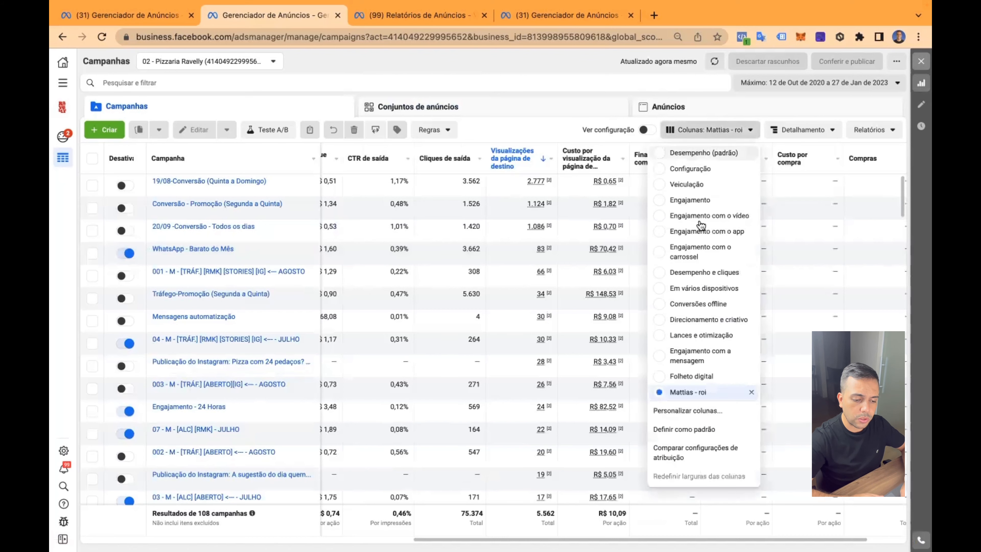
click(691, 410)
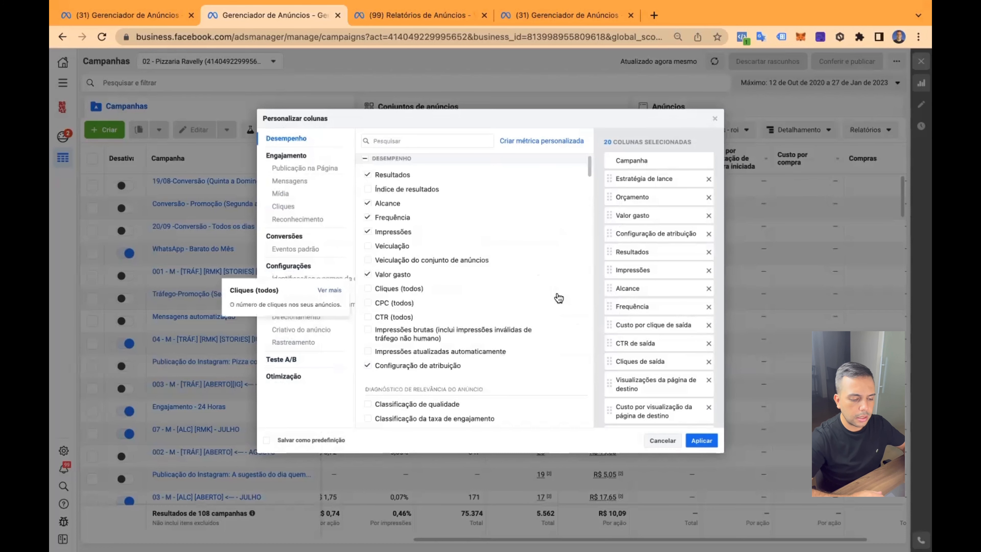
scroll(481, 301, down, 10)
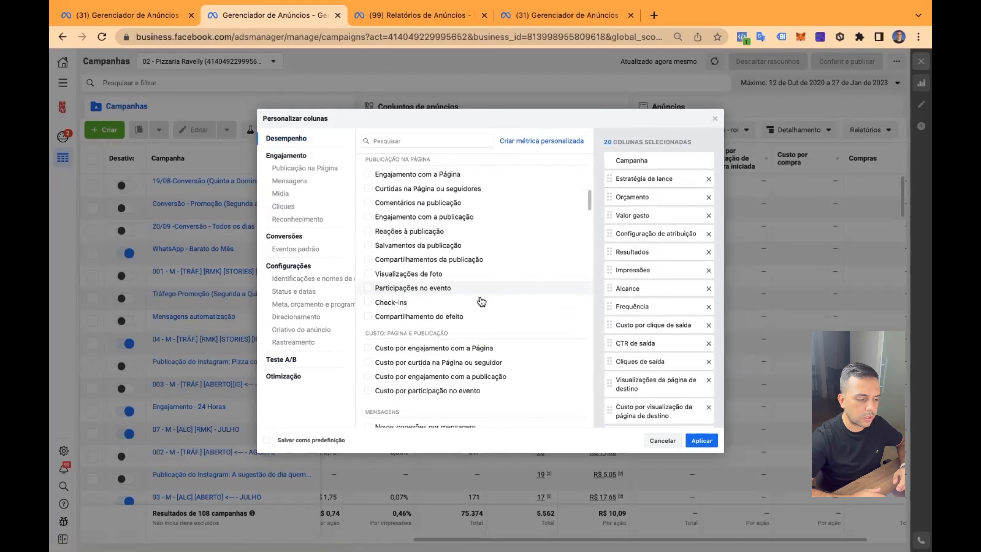
scroll(481, 301, down, 15)
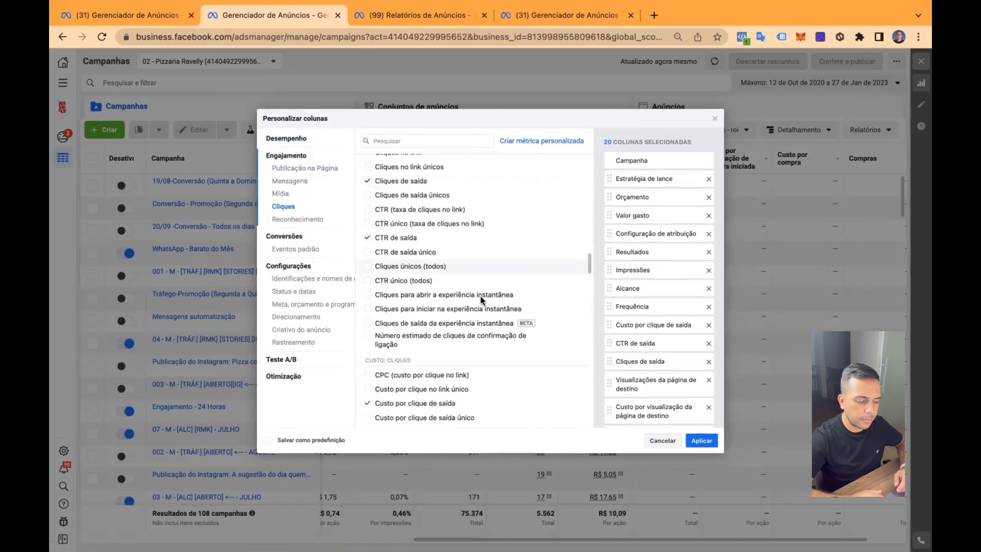
scroll(480, 296, down, 12)
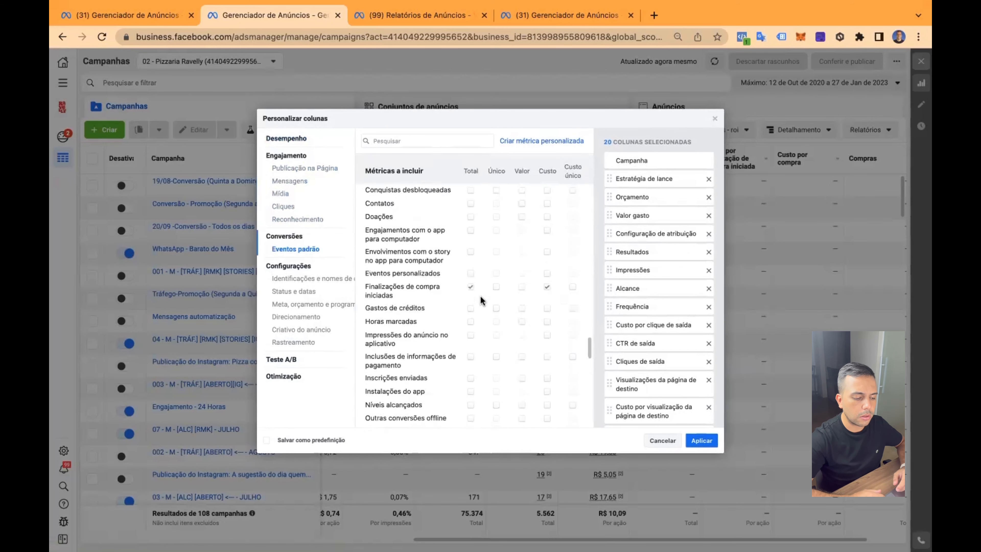
scroll(480, 296, down, 10)
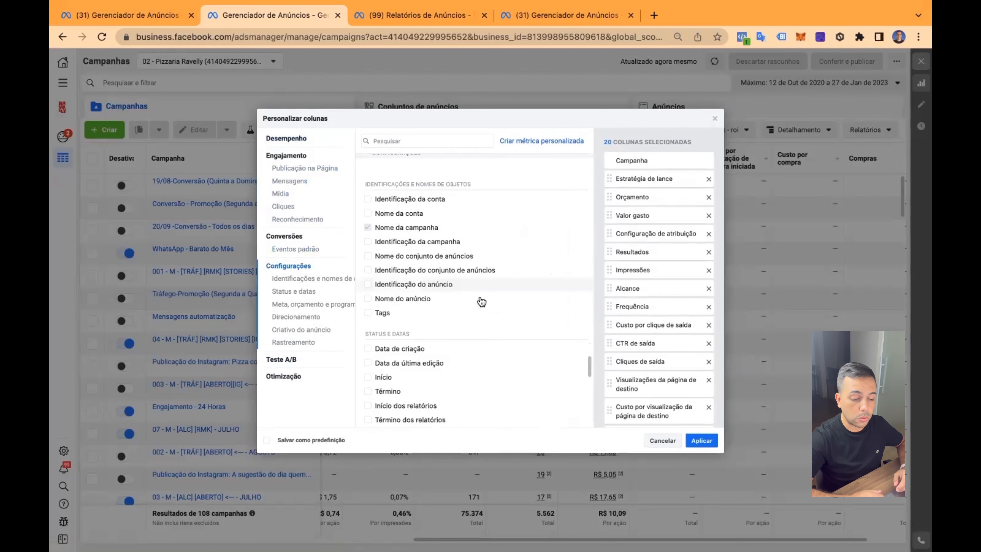
scroll(510, 271, up, 20)
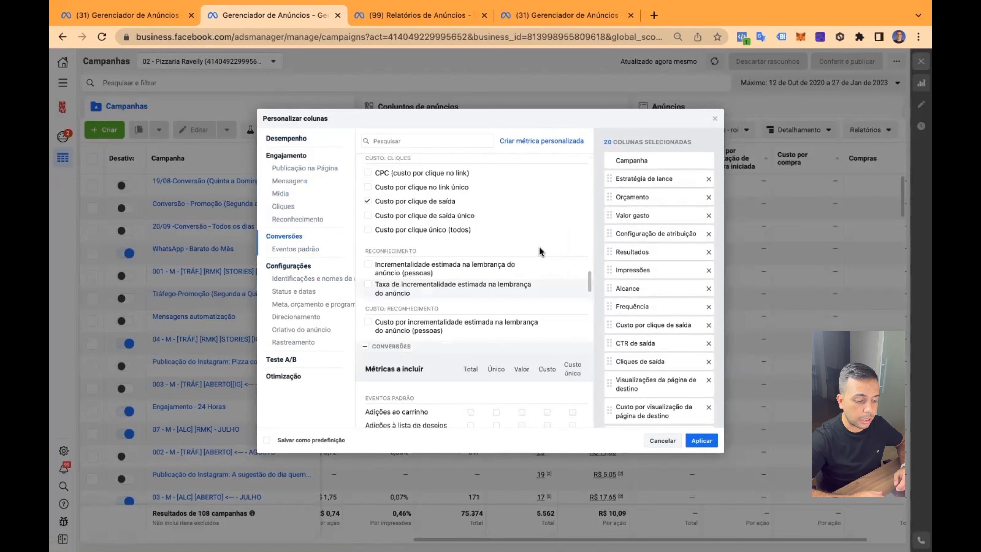
click(715, 118)
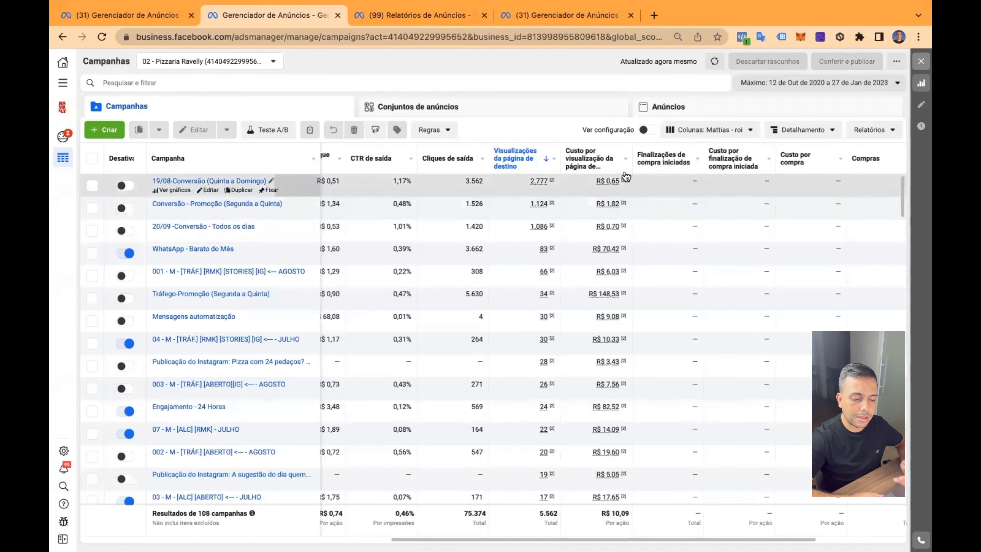
- Switch the campaign table back to the Desempenho e cliques columns and look over the spend and click metrics
scroll(721, 170, left, 6)
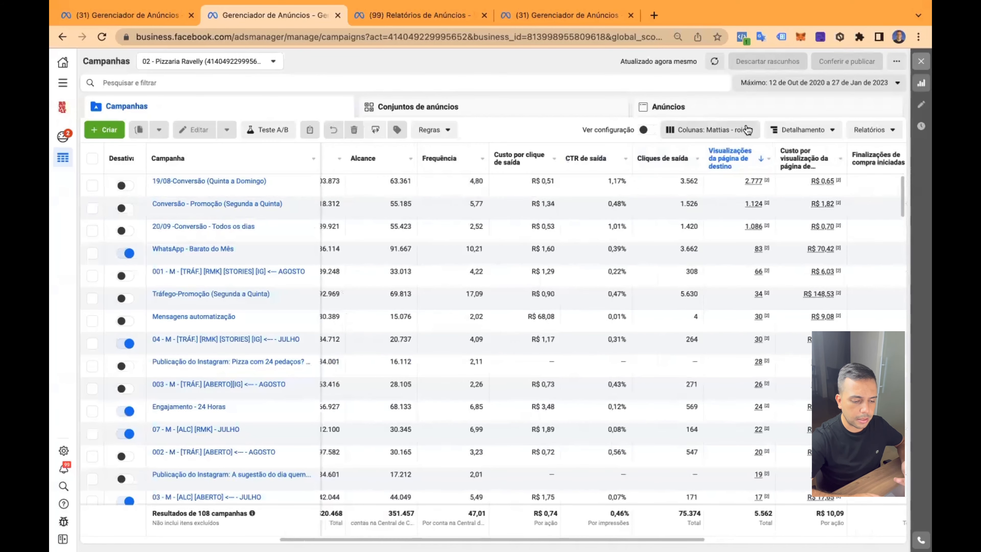
click(711, 129)
click(714, 272)
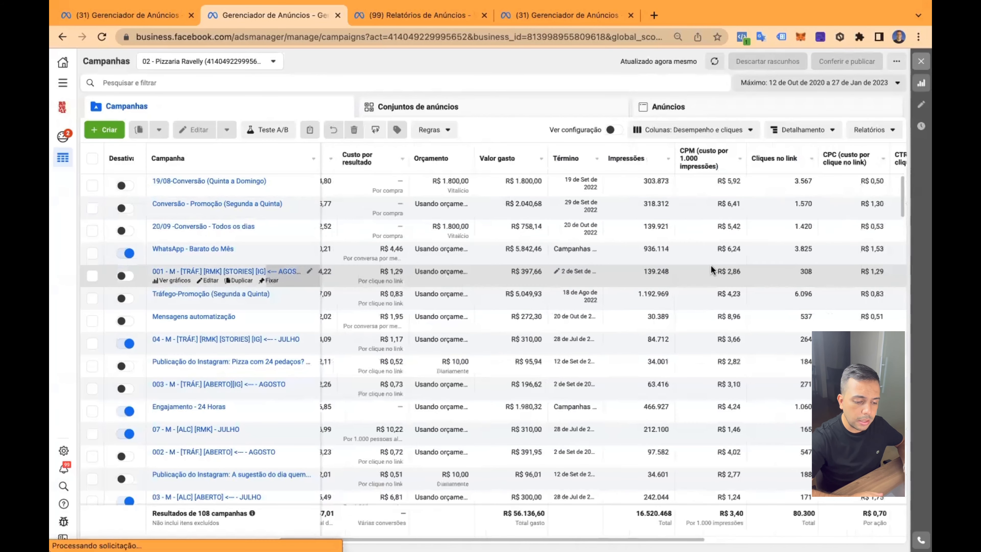
scroll(666, 207, right, 3)
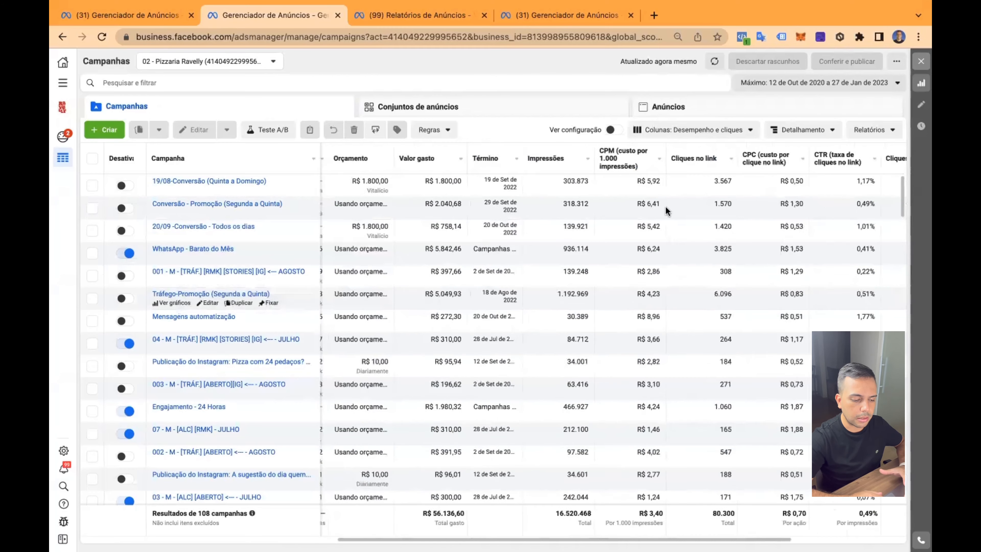
- Show the Engajamento com a mensagem columns and sort the campaigns by Novas conexões por mensagem in descending order
click(725, 131)
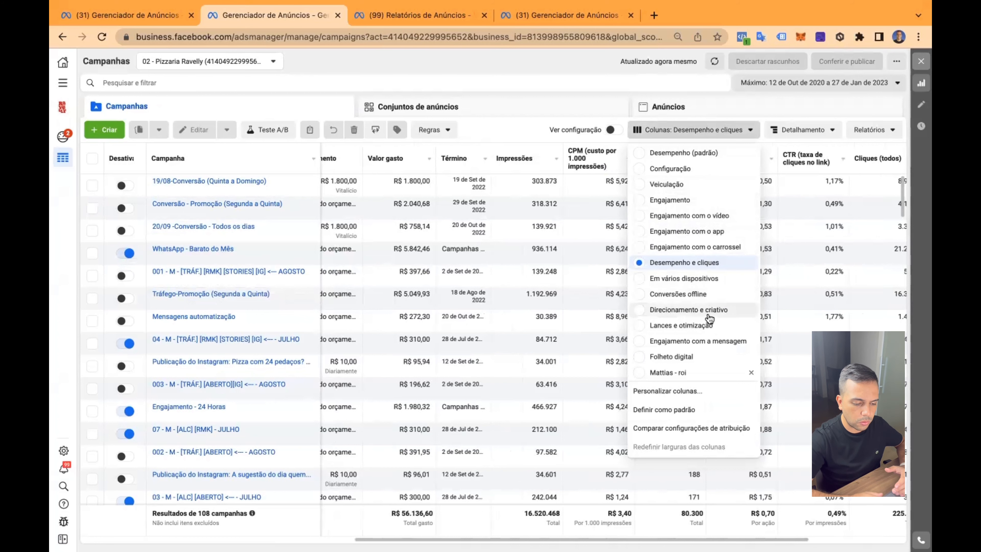
click(705, 340)
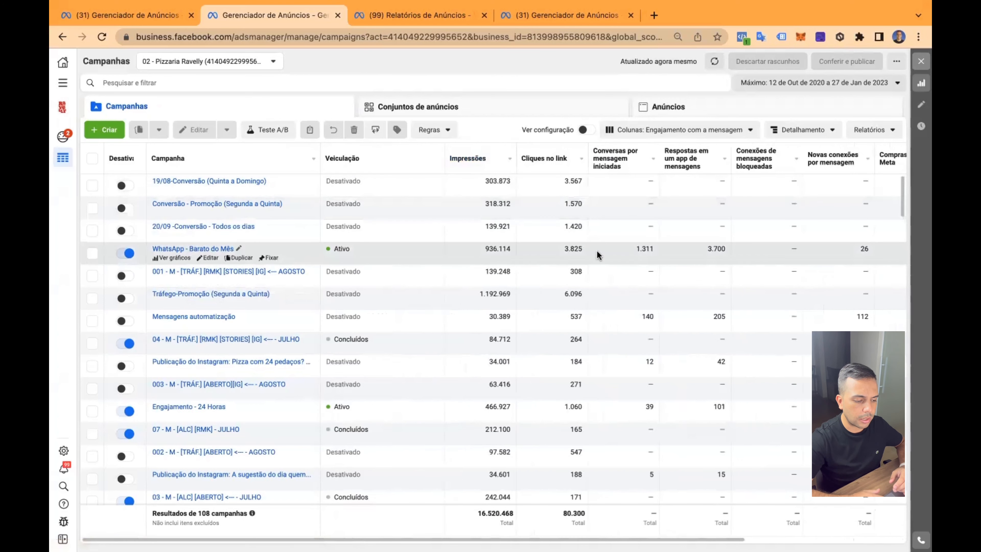
scroll(636, 210, right, 5)
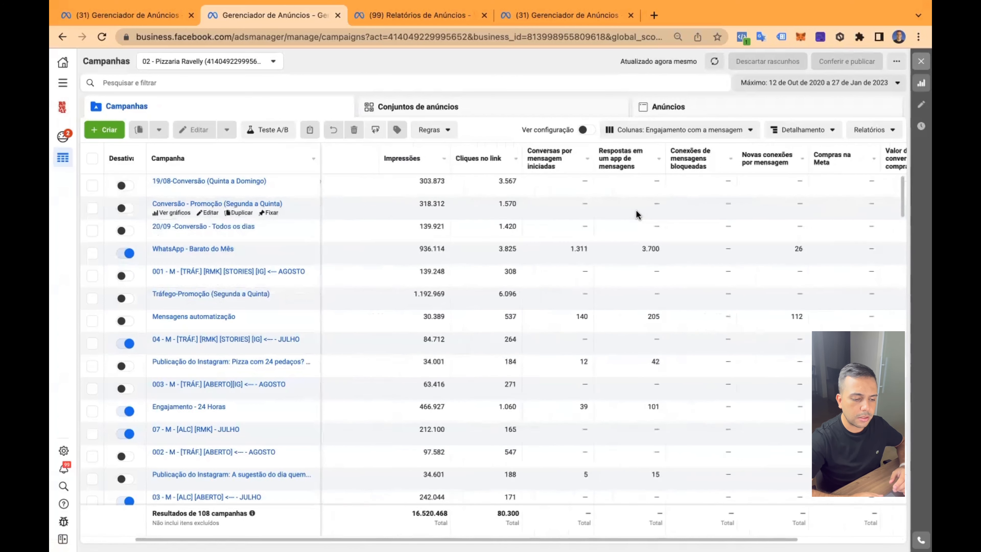
scroll(624, 182, right, 2)
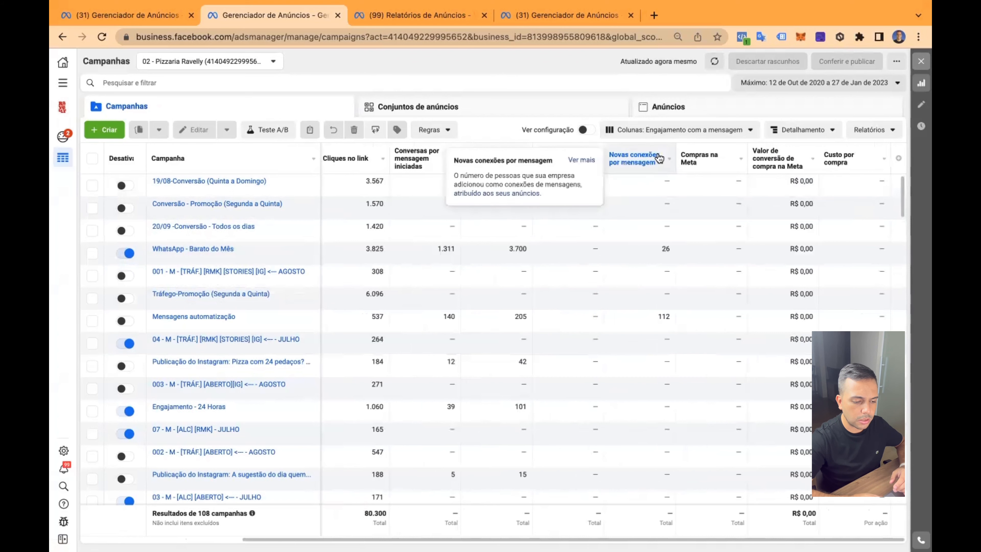
click(629, 158)
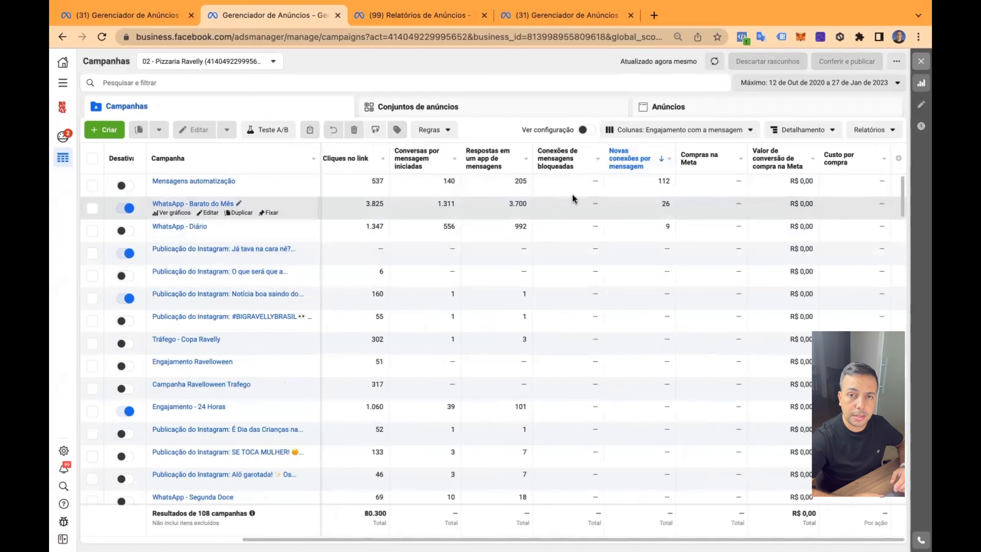
- Switch to the Desempenho (padrão) columns and review the campaigns sorted by Resultados in descending order
click(722, 131)
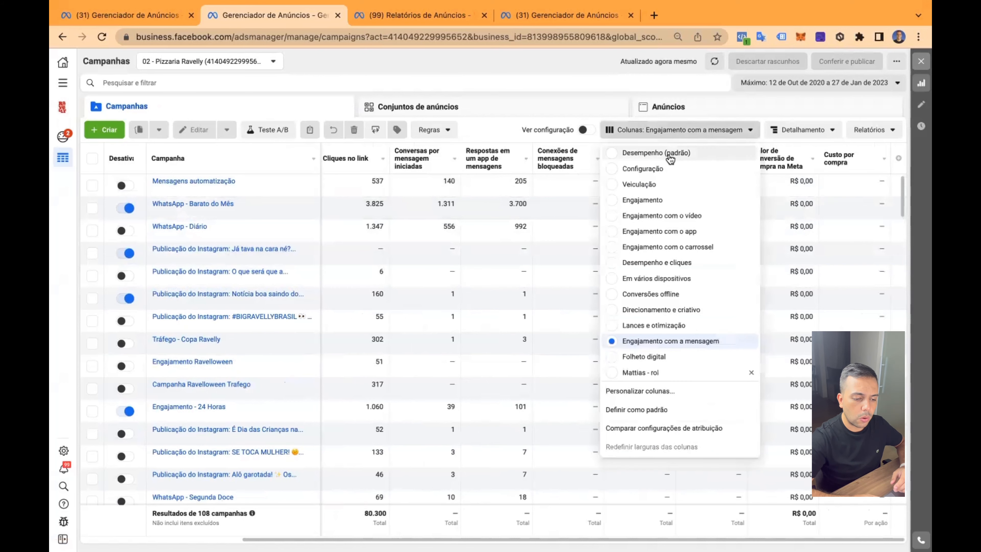
click(674, 152)
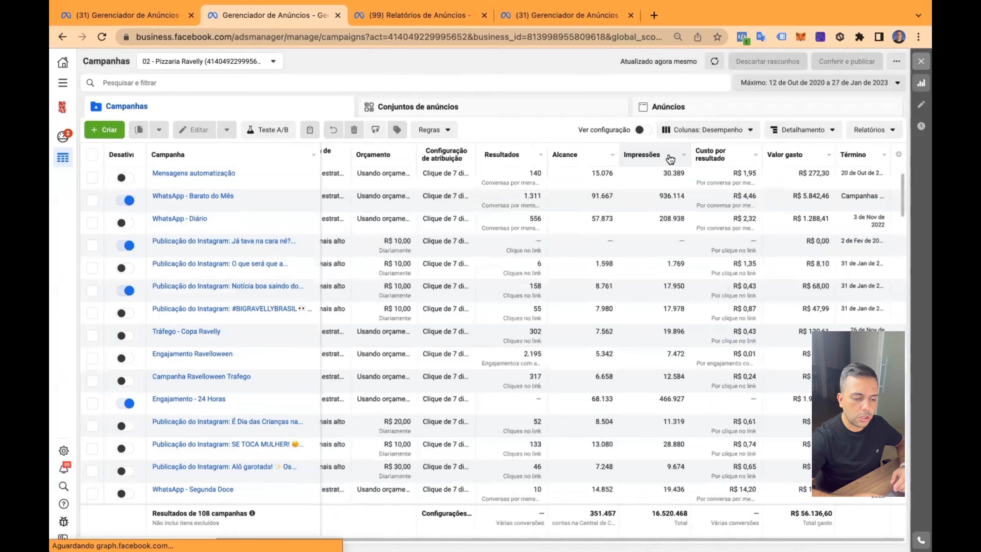
click(520, 156)
scroll(610, 251, down, 10)
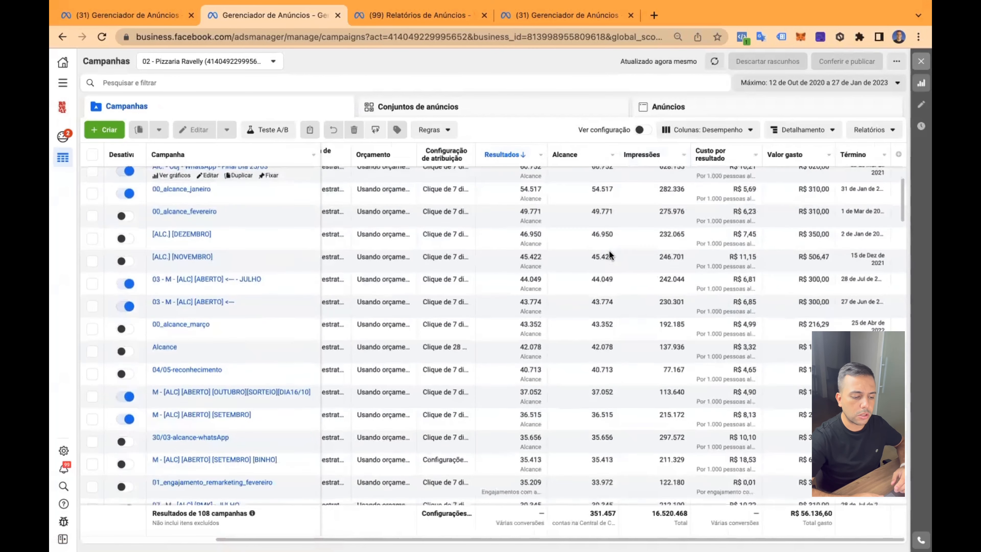
scroll(610, 251, down, 1)
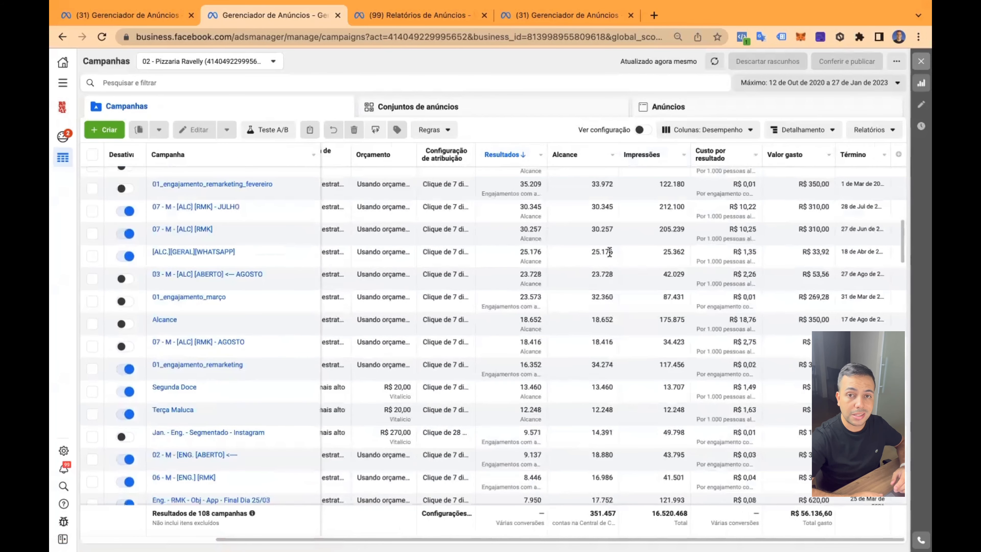
scroll(610, 252, up, 7)
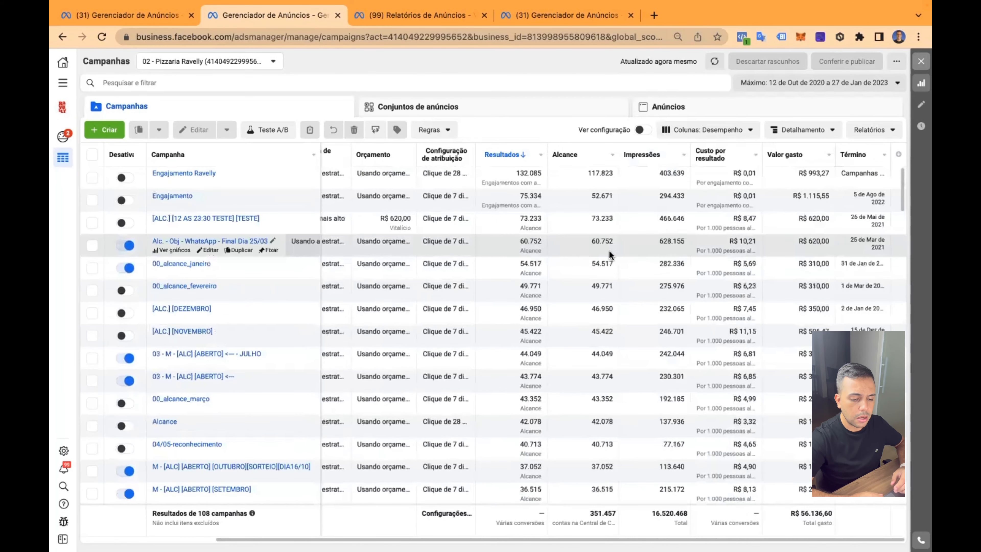
scroll(609, 251, down, 2)
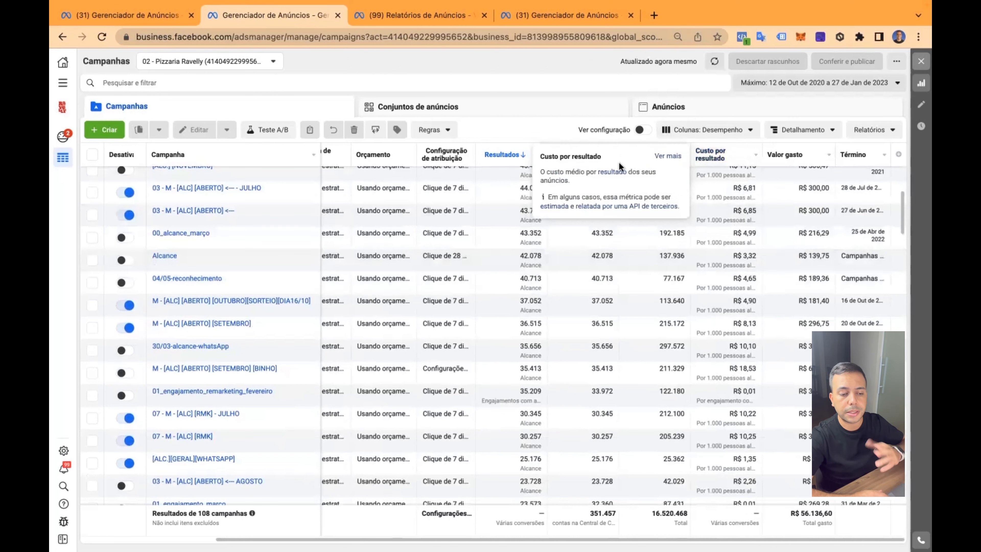
click(728, 129)
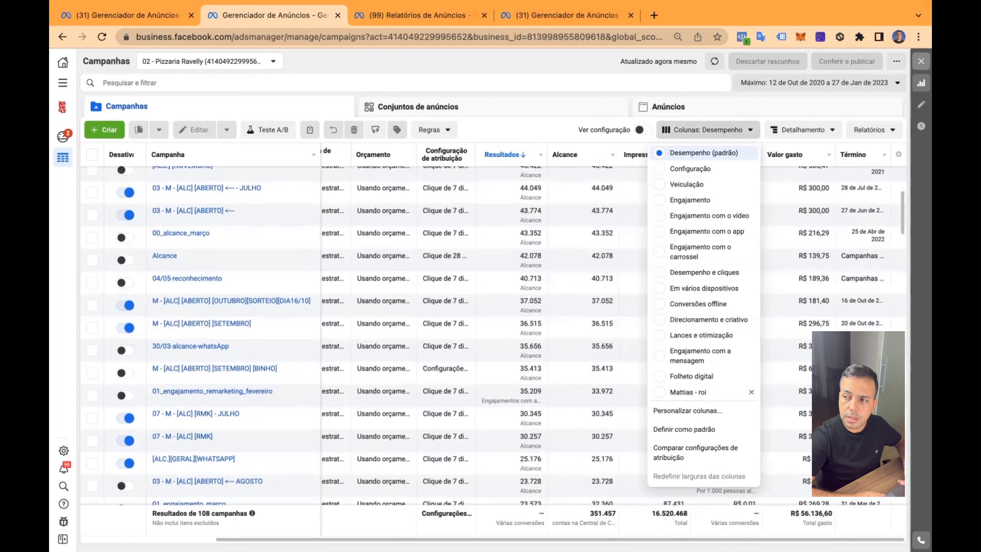
click(546, 243)
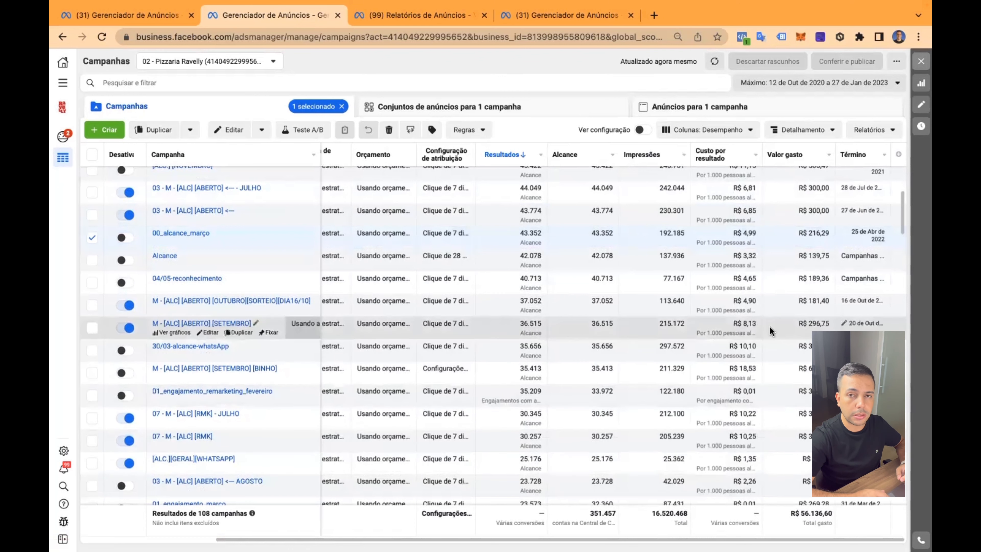
scroll(769, 327, down, 1)
scroll(770, 327, down, 1)
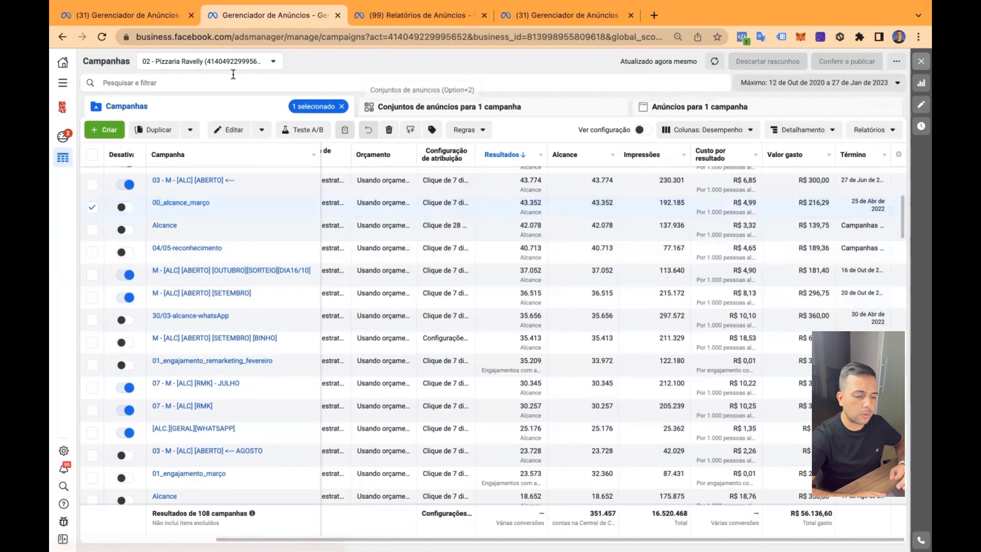
- Open Relatórios de Anúncios from the full list of tools and dismiss the introduction dialog about new breakdowns
click(62, 82)
scroll(165, 350, down, 10)
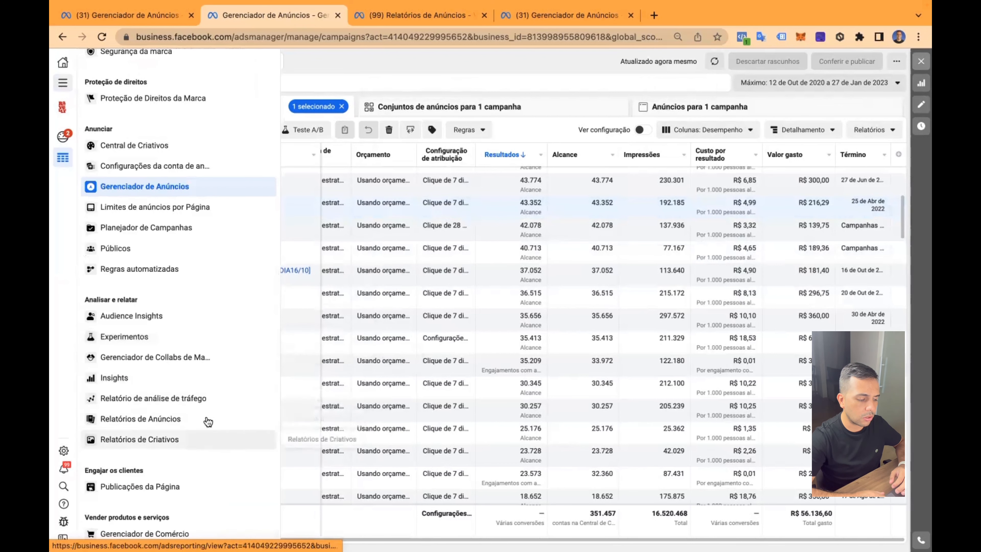
click(177, 423)
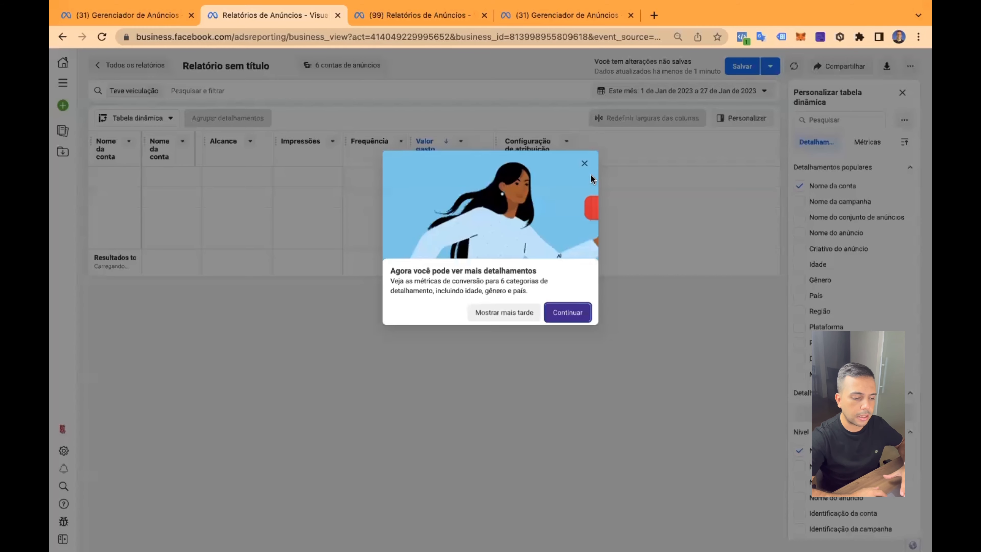
click(585, 164)
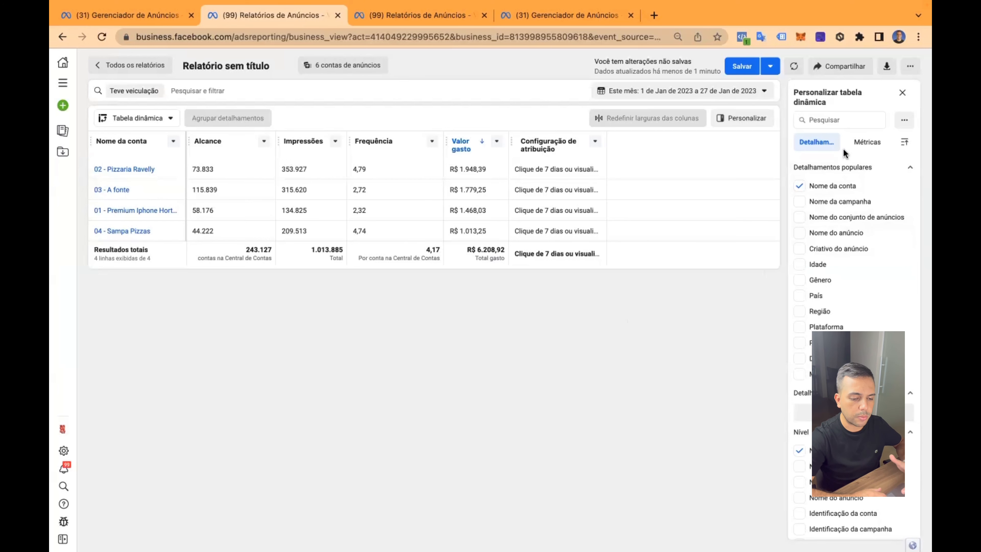
- Look through the report's available breakdowns by level, time, delivery and action, collapsing the Detalhamentos populares and Detalhamentos personalizados groups
click(863, 145)
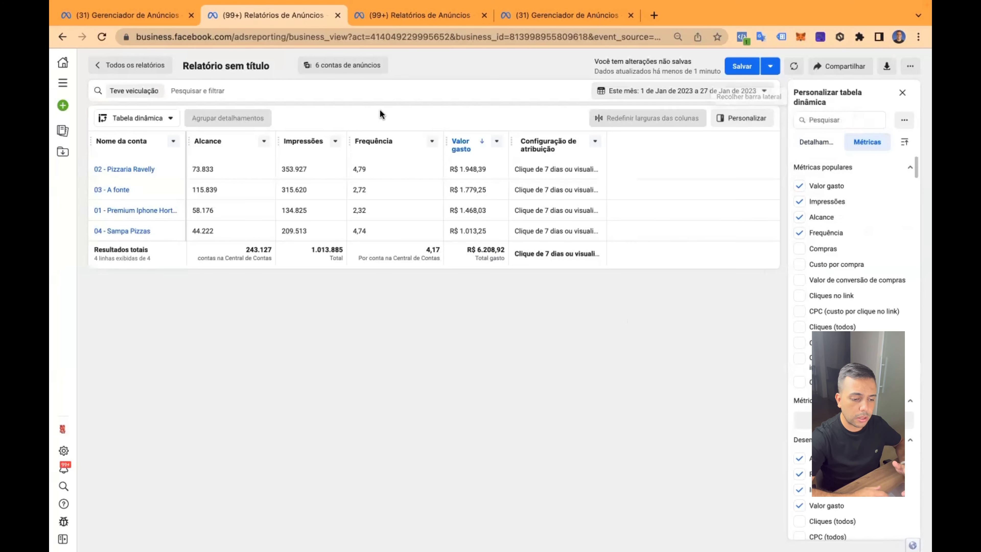
click(816, 142)
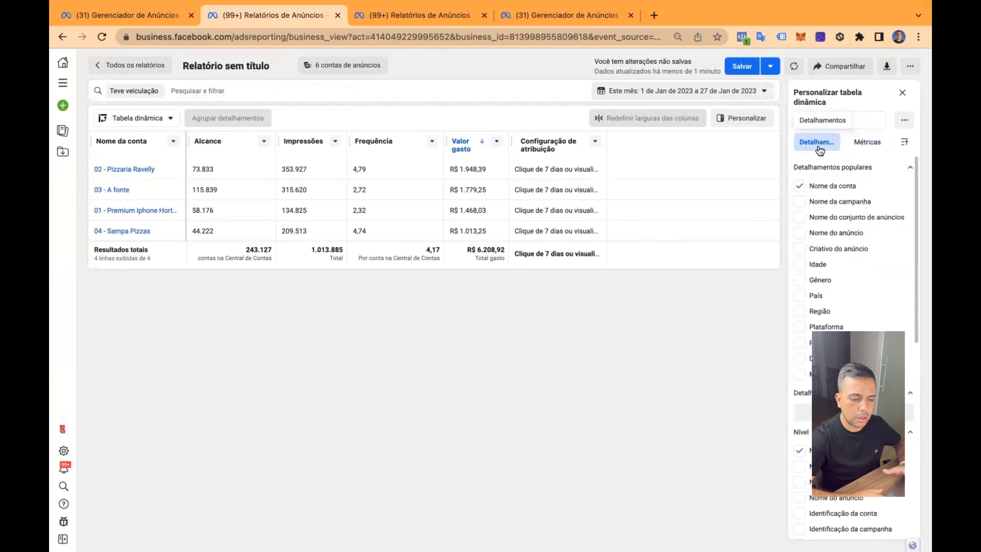
click(857, 168)
click(866, 185)
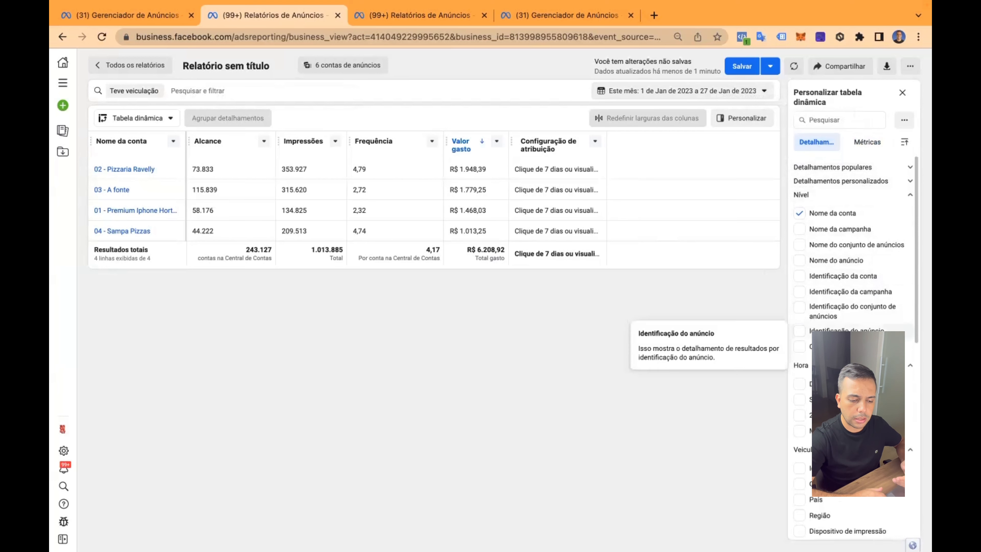
scroll(822, 326, down, 3)
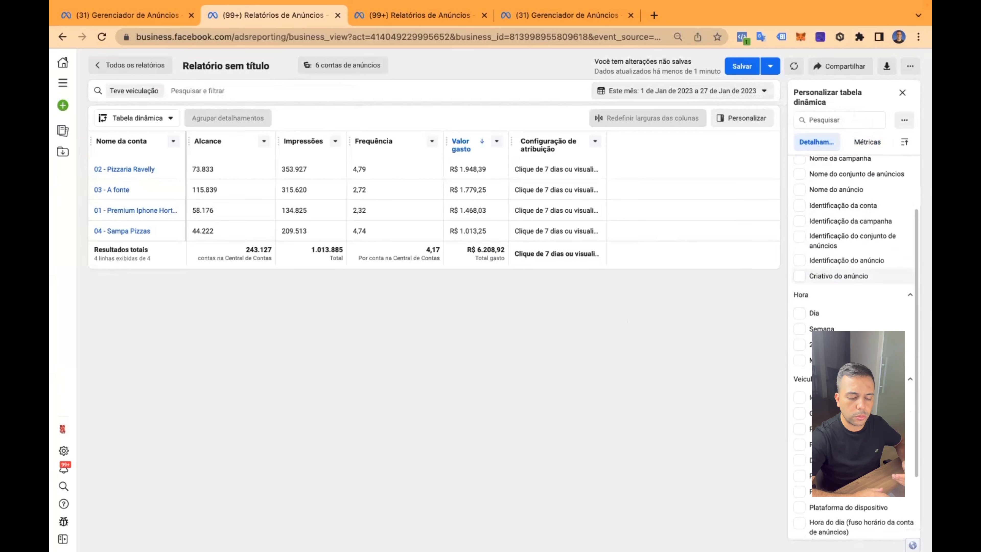
scroll(821, 326, down, 2)
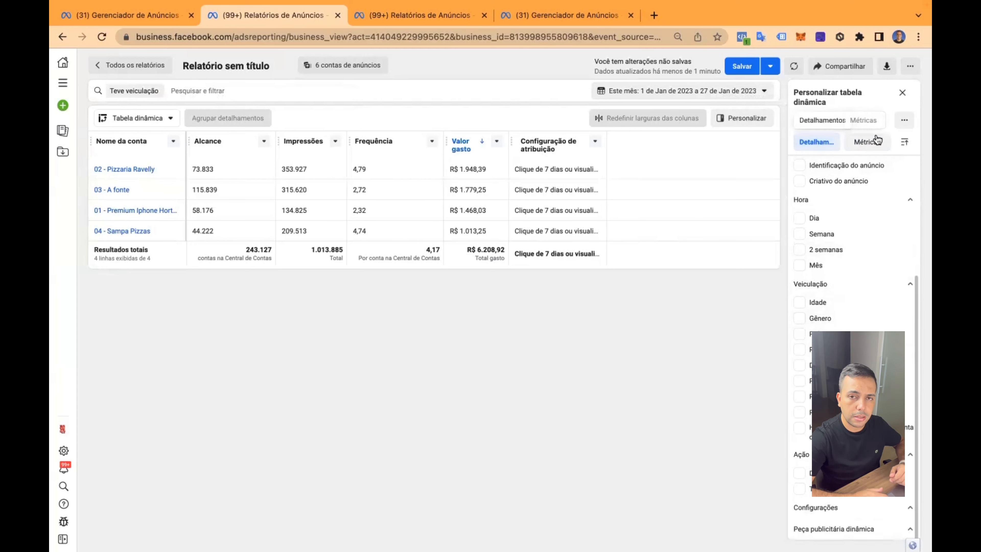
- Add the Compras metric from the popular metrics to the untitled report
click(870, 142)
scroll(852, 269, down, 1)
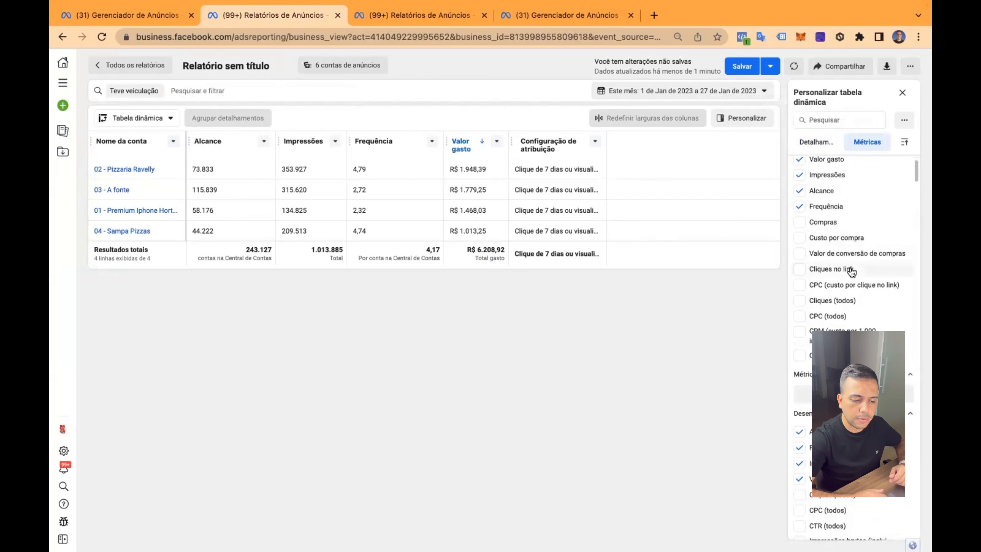
scroll(842, 197, up, 1)
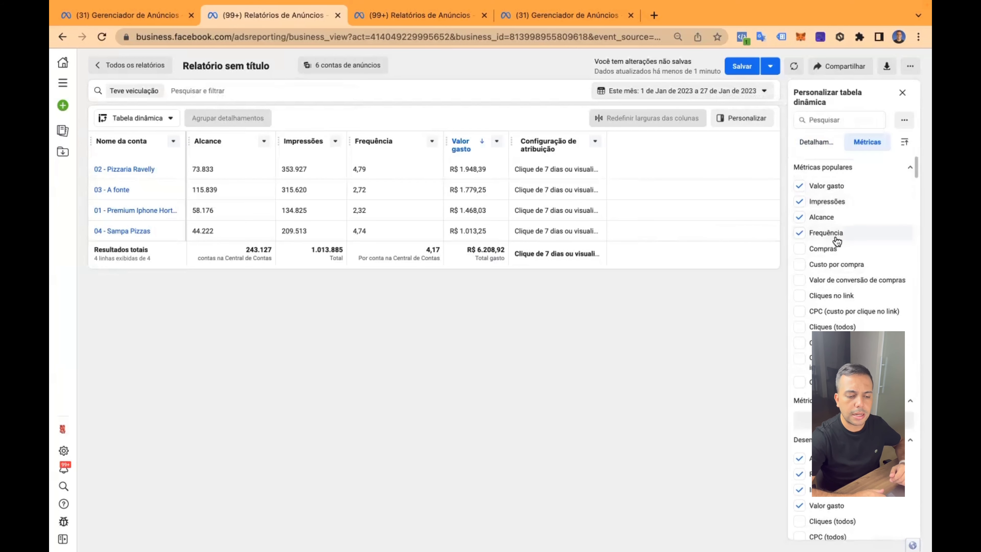
click(834, 249)
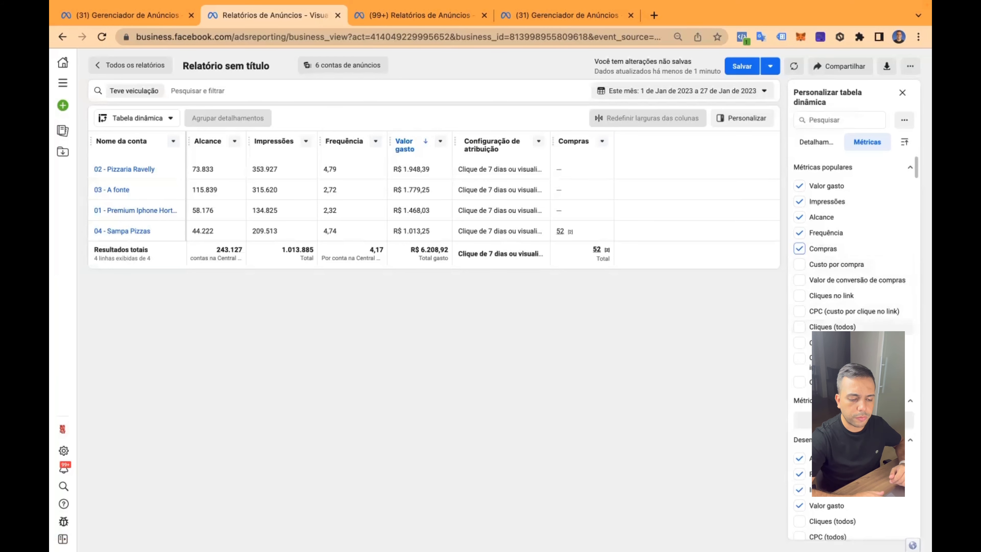
- Add the CTR (todos), CPC (todos), Cliques (todos) and Engajamento com a Página metrics to the report
scroll(833, 268, down, 5)
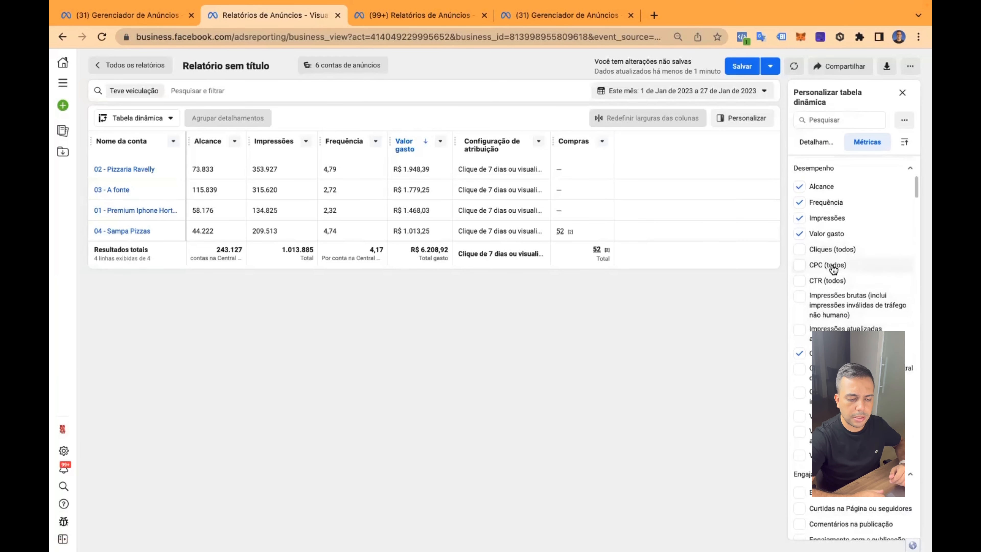
click(830, 280)
click(836, 267)
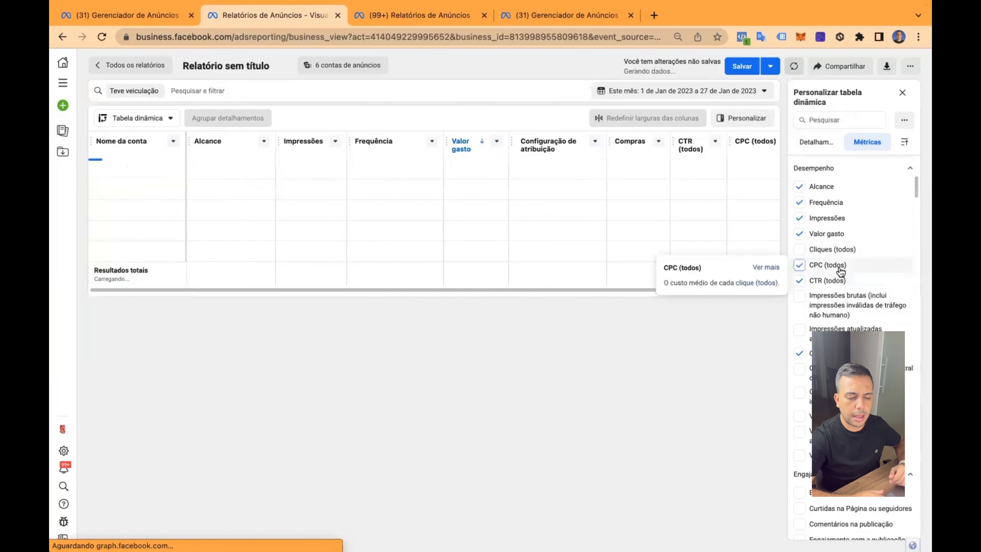
click(832, 251)
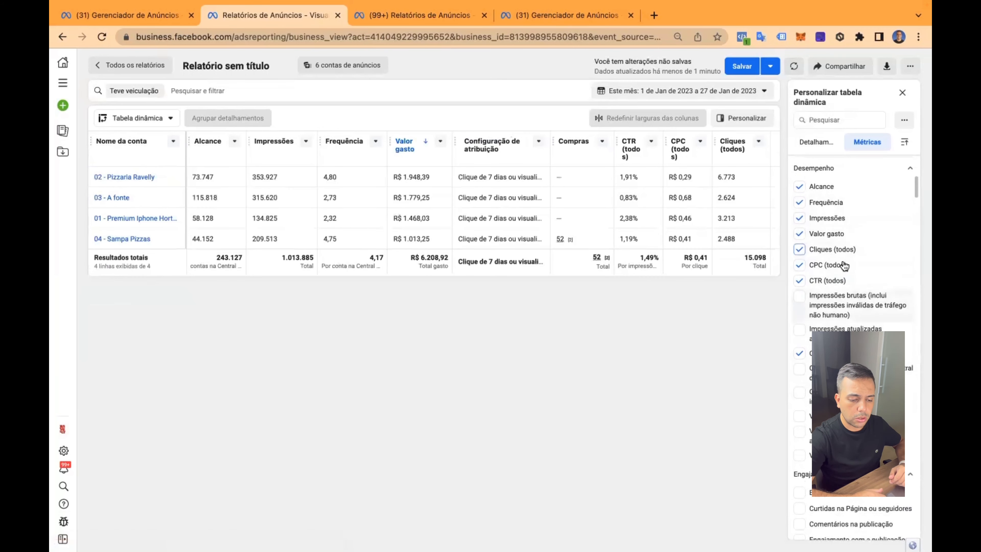
scroll(849, 309, down, 2)
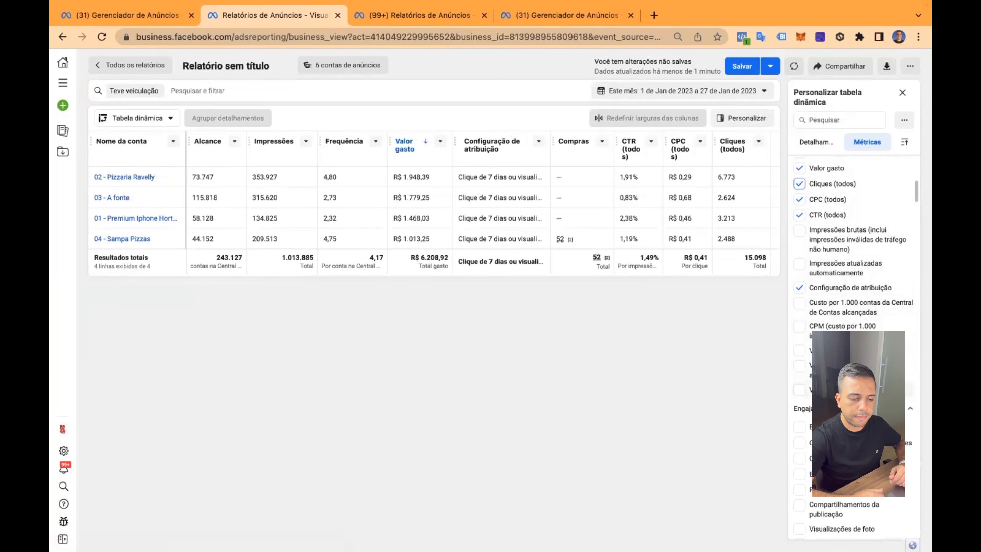
click(799, 427)
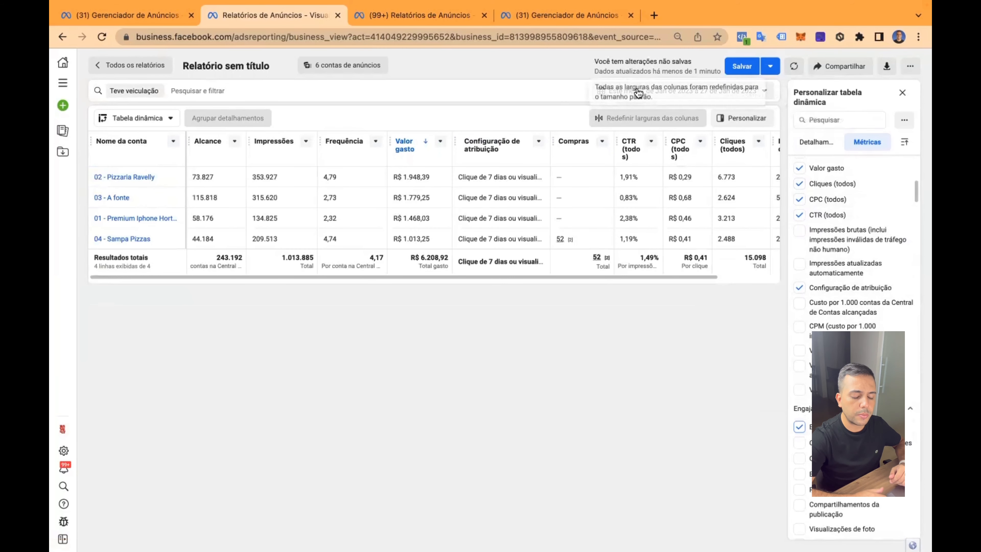
- Set the report's date range to Mês passado after trying Este ano, and review each account's metrics across all columns
click(663, 92)
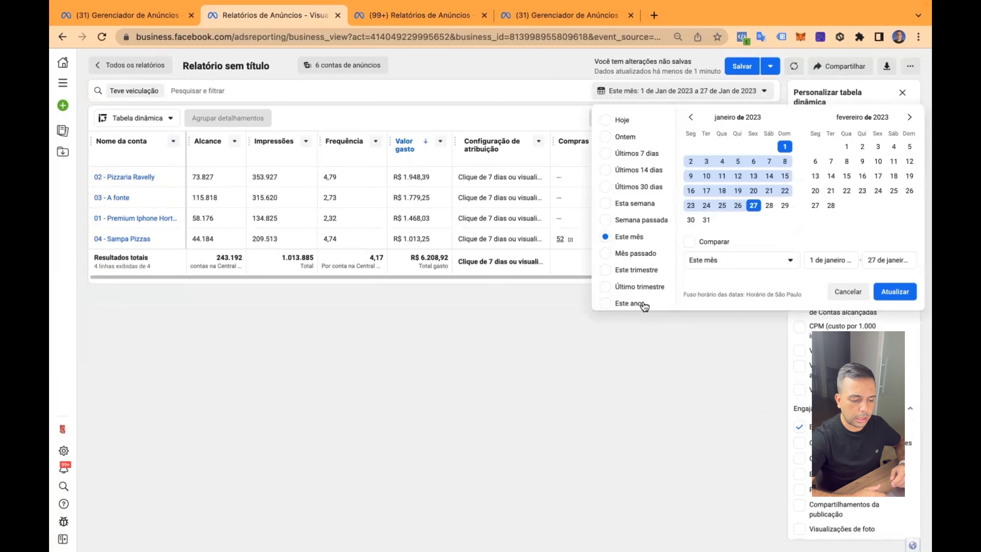
click(630, 303)
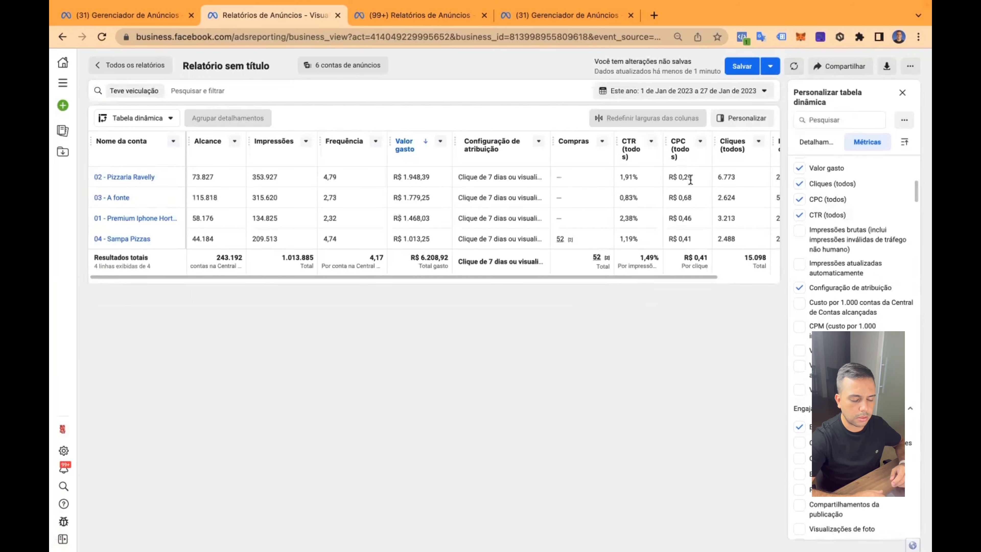
click(672, 95)
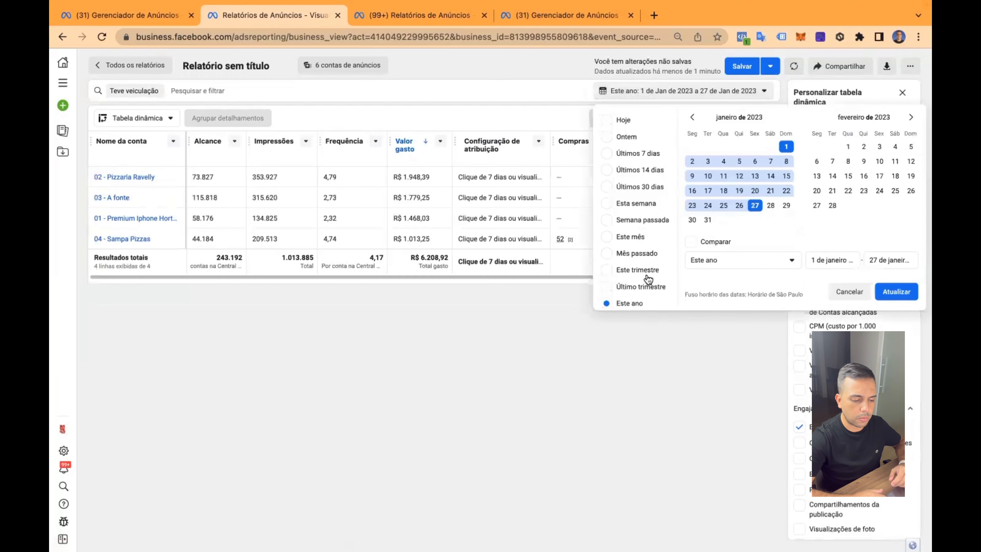
click(642, 255)
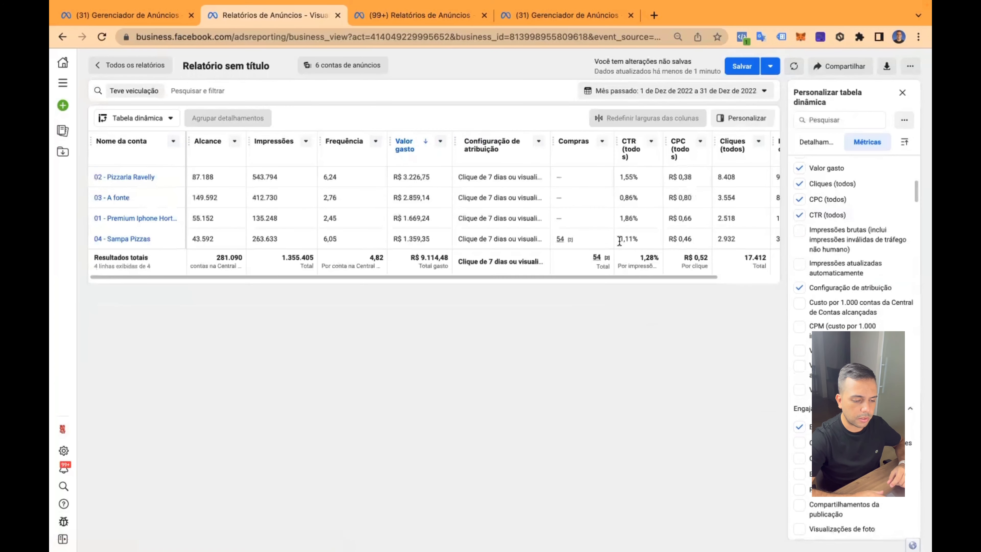
scroll(560, 229, right, 3)
mouse_move(479, 236)
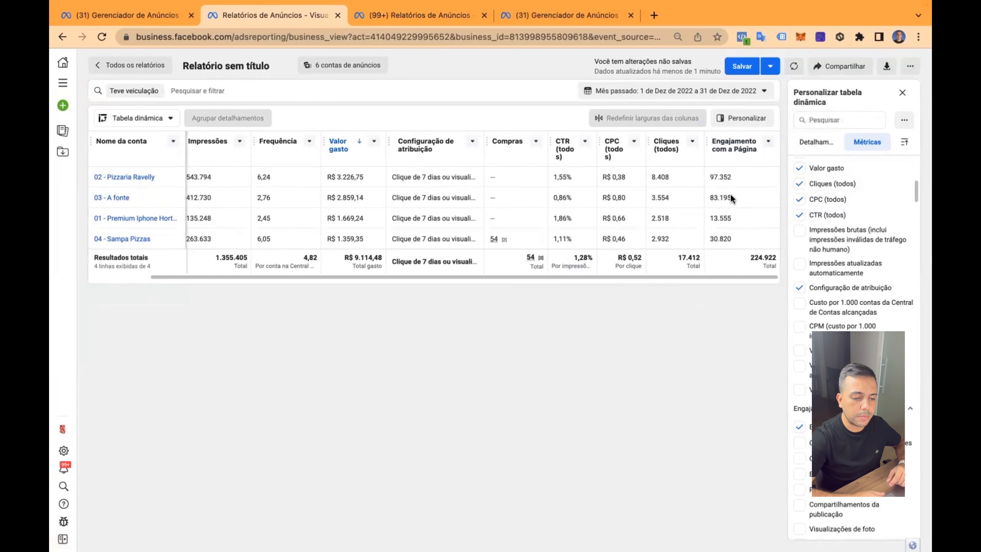
scroll(730, 197, left, 3)
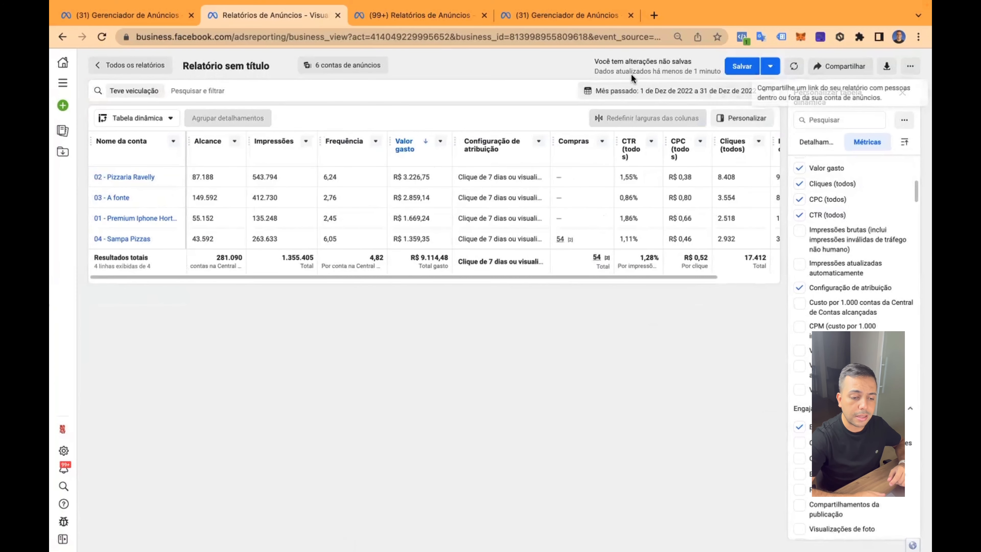
click(389, 23)
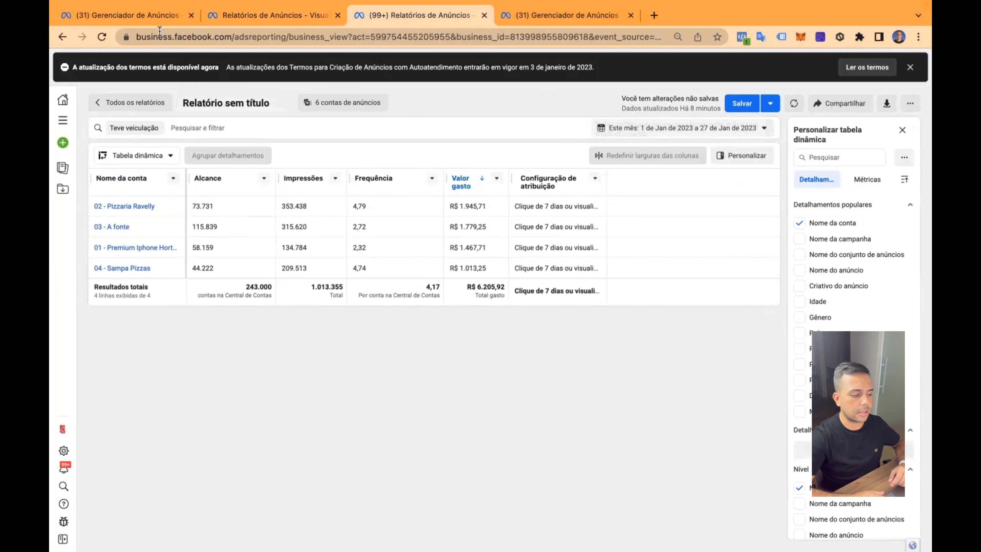
click(140, 16)
click(266, 16)
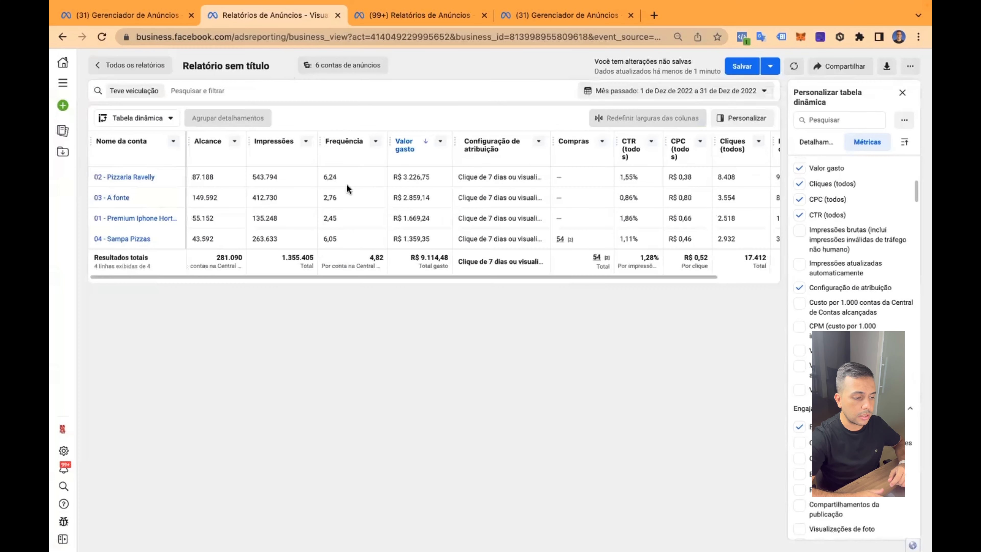
- Leave the ads report and return to Gerenciador de Anúncios from the list of tools
click(63, 84)
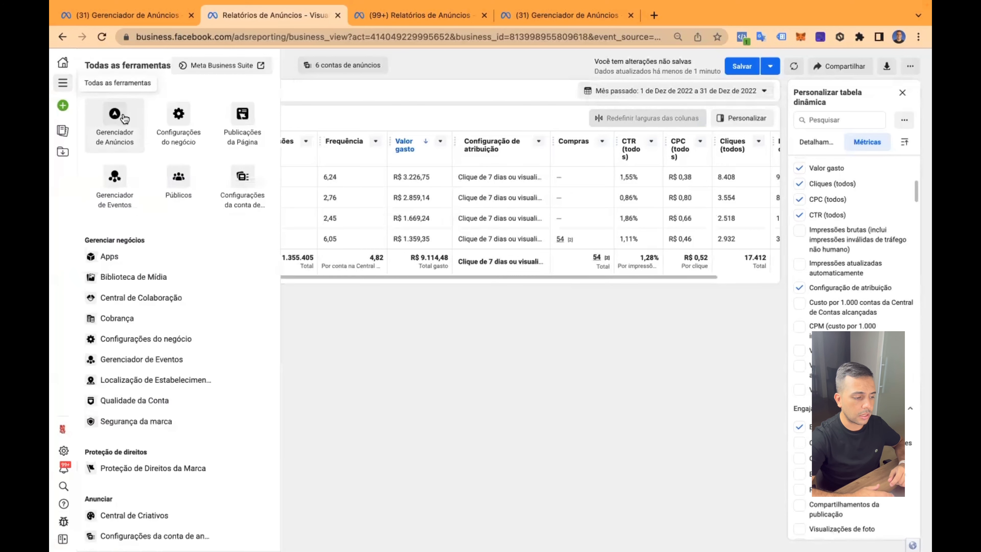
click(117, 114)
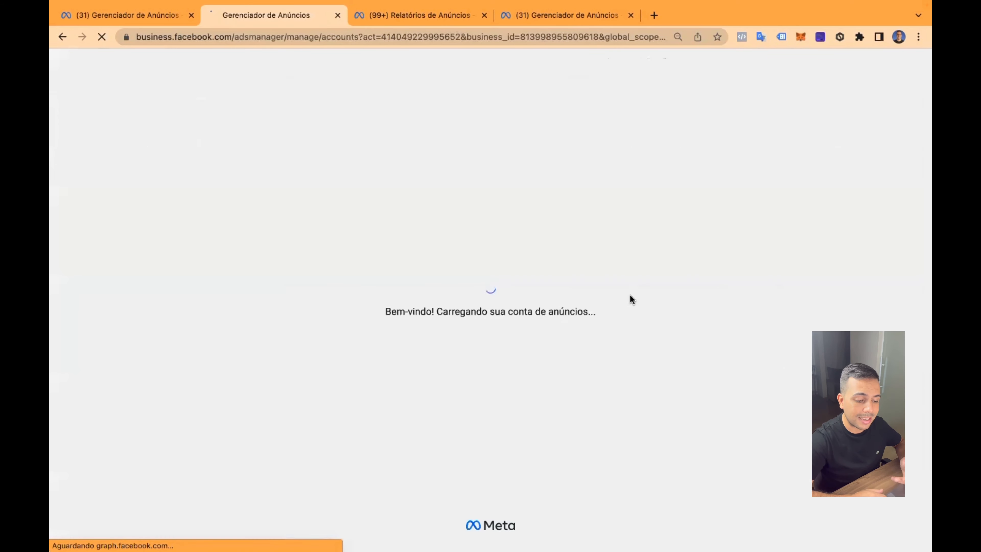